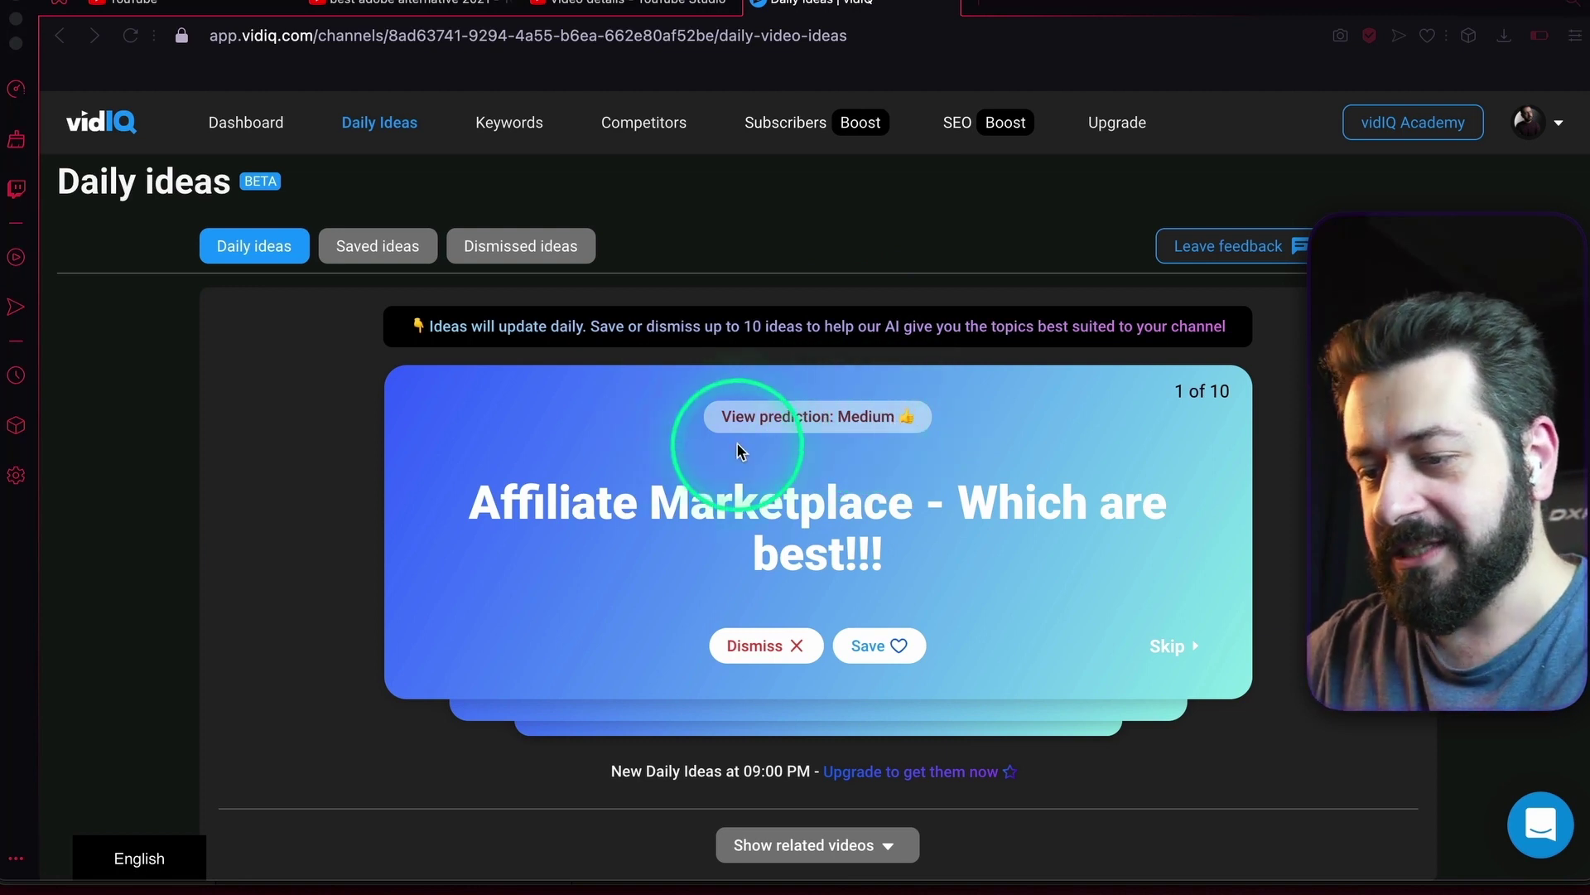
Scroll down the vidIQ Daily Ideas page showing idea 1 of 10, 'Affiliate Marketplace - Which are best!!!'.
scroll(1098, 454, "down", 1)
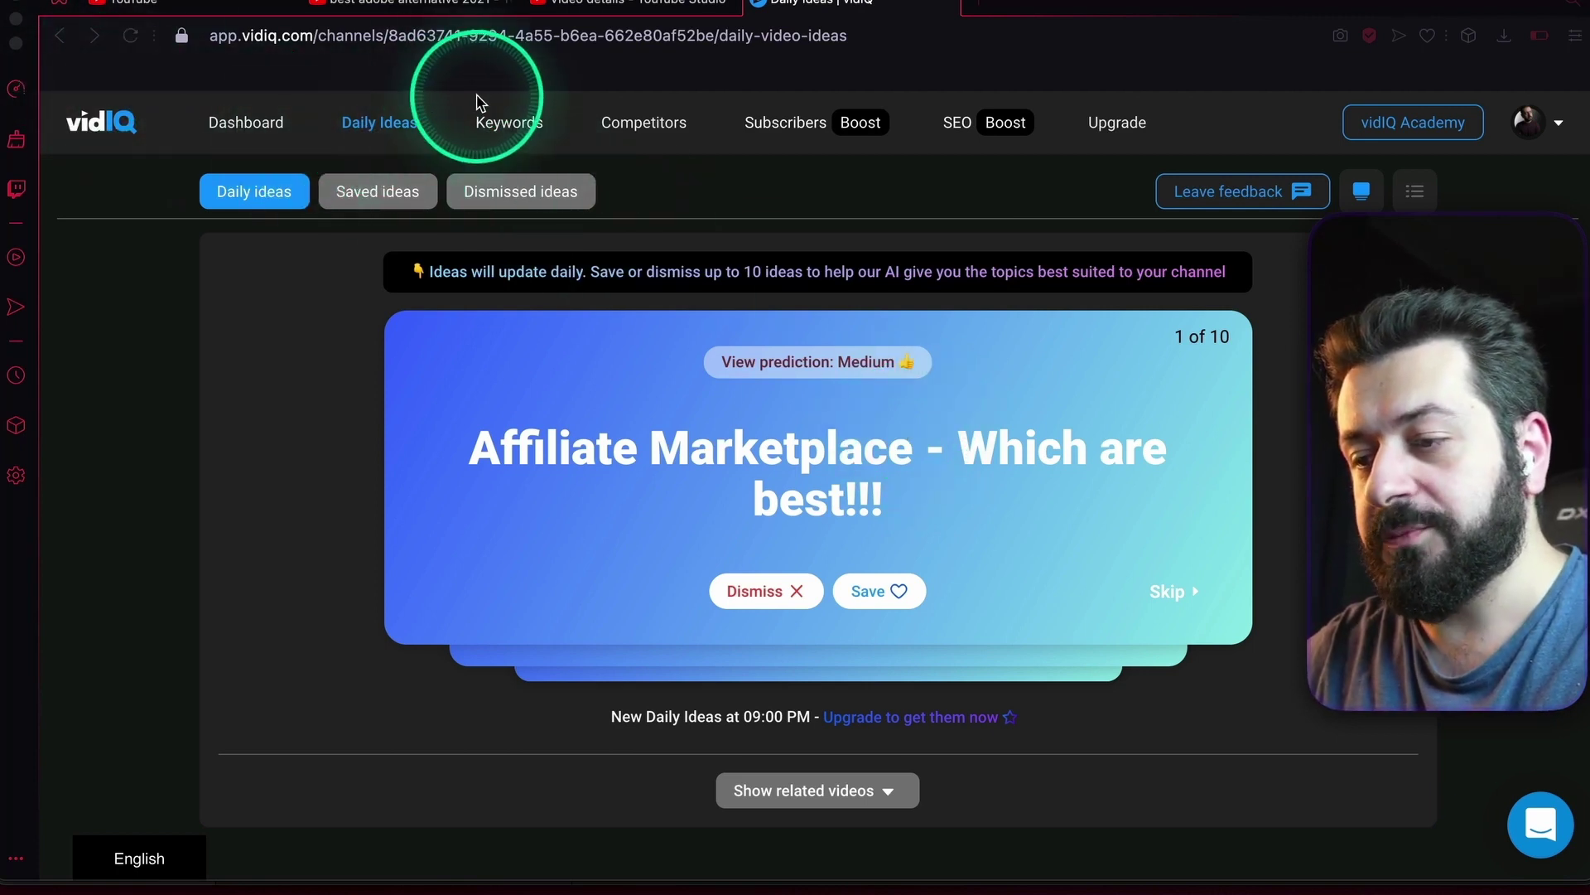
Switch to the YouTube Studio video details tab and scroll through the page.
left_click(609, 7)
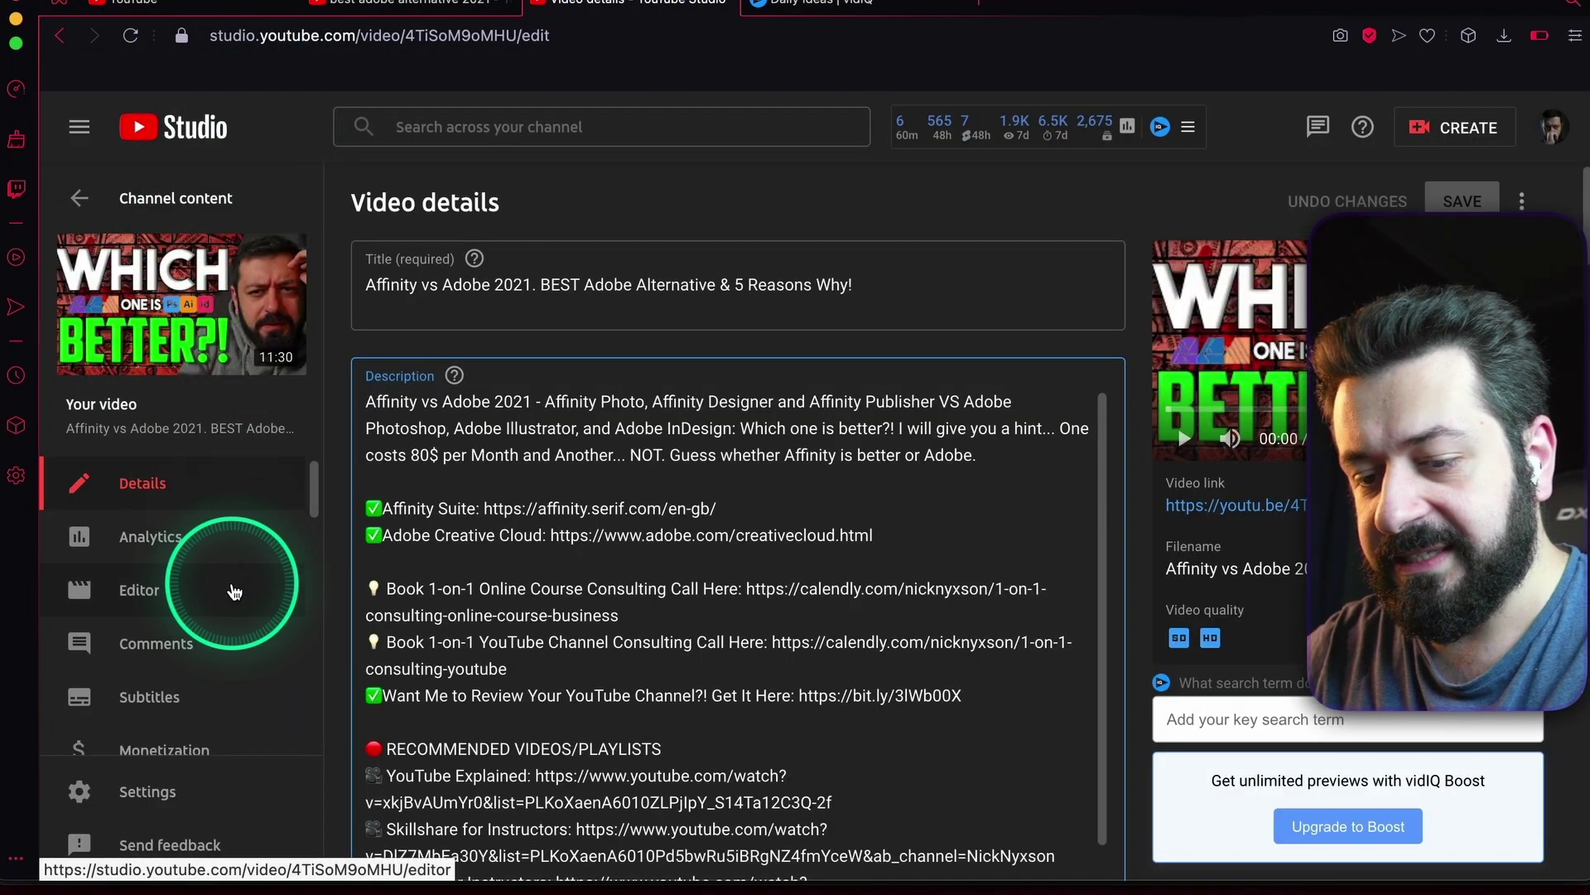
scroll(232, 588, "down", 8)
scroll(234, 591, "up", 3)
scroll(232, 592, "up", 4)
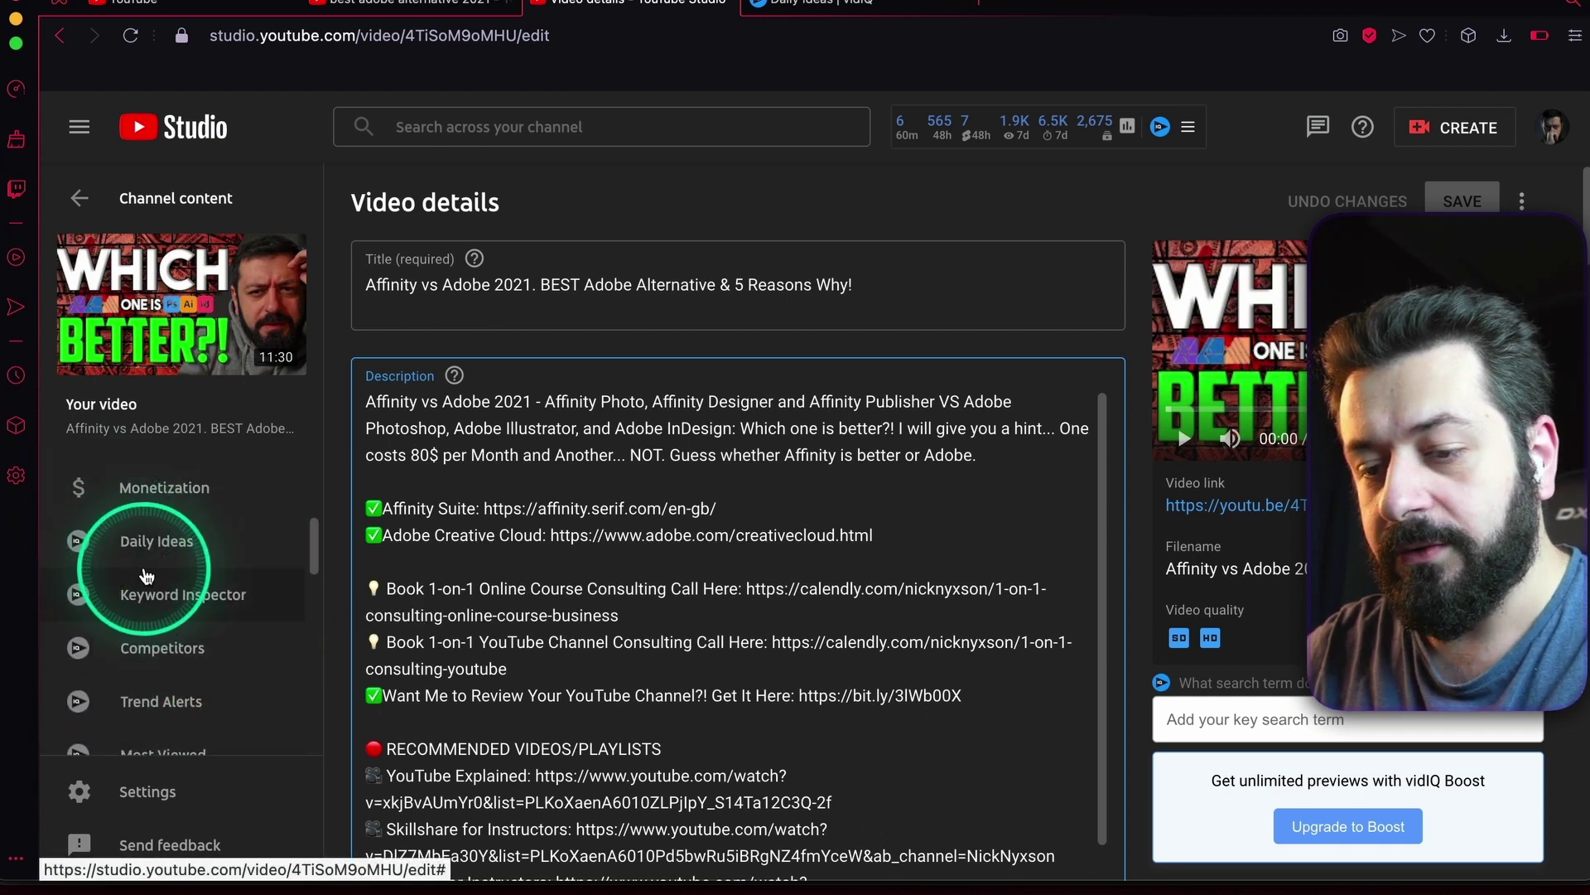
Open vidIQ Daily Ideas inside Studio, close the panel, and return to the Daily Ideas | vidIQ tab.
left_click(125, 540)
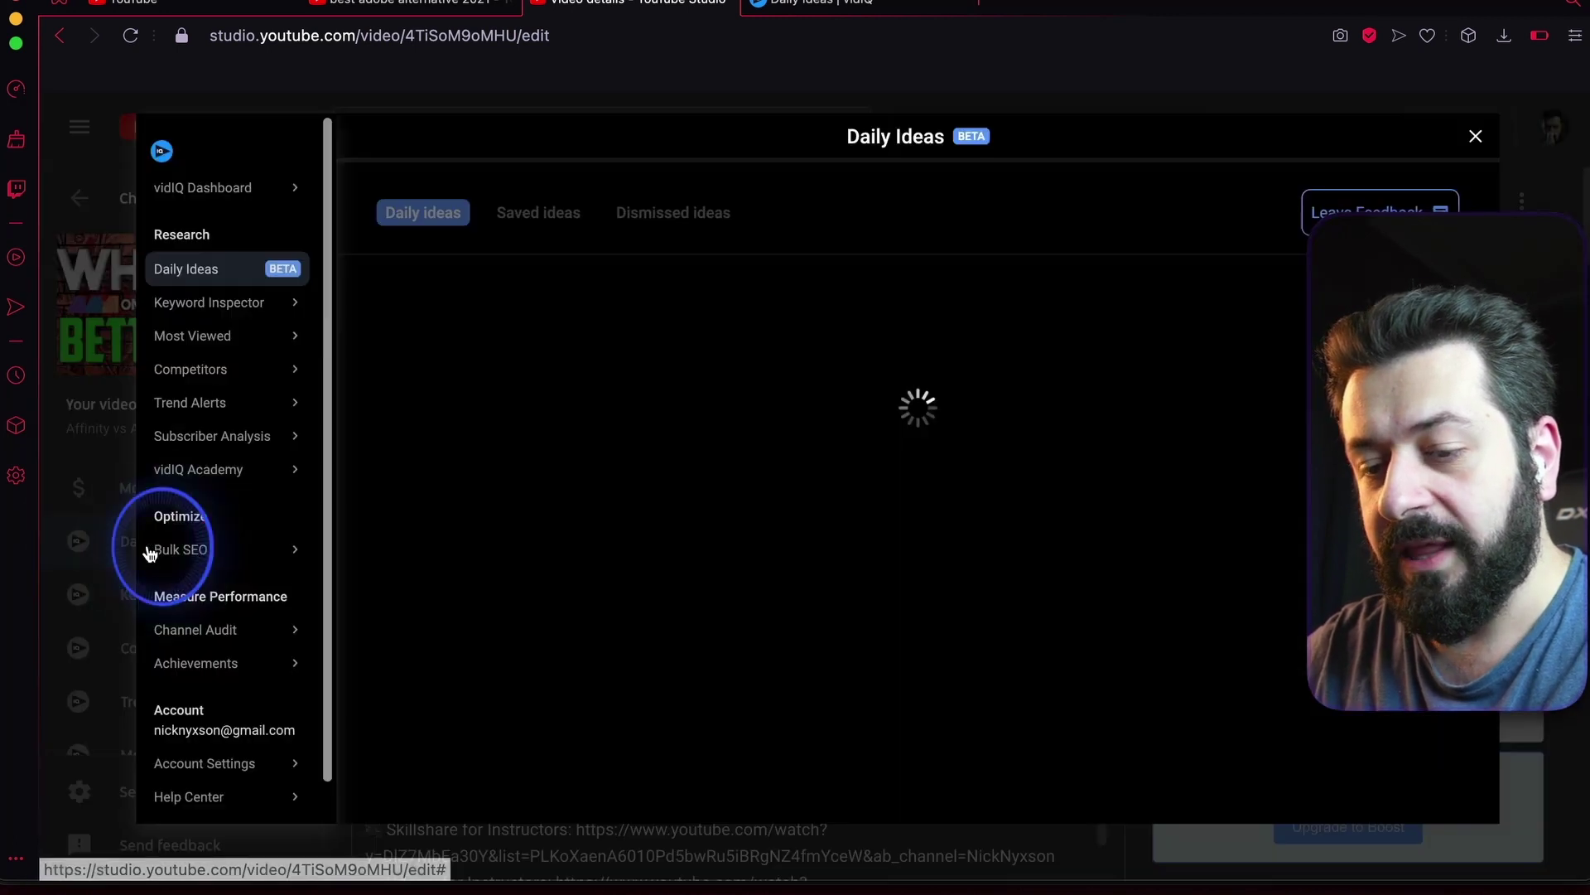
left_click(1477, 135)
left_click(850, 8)
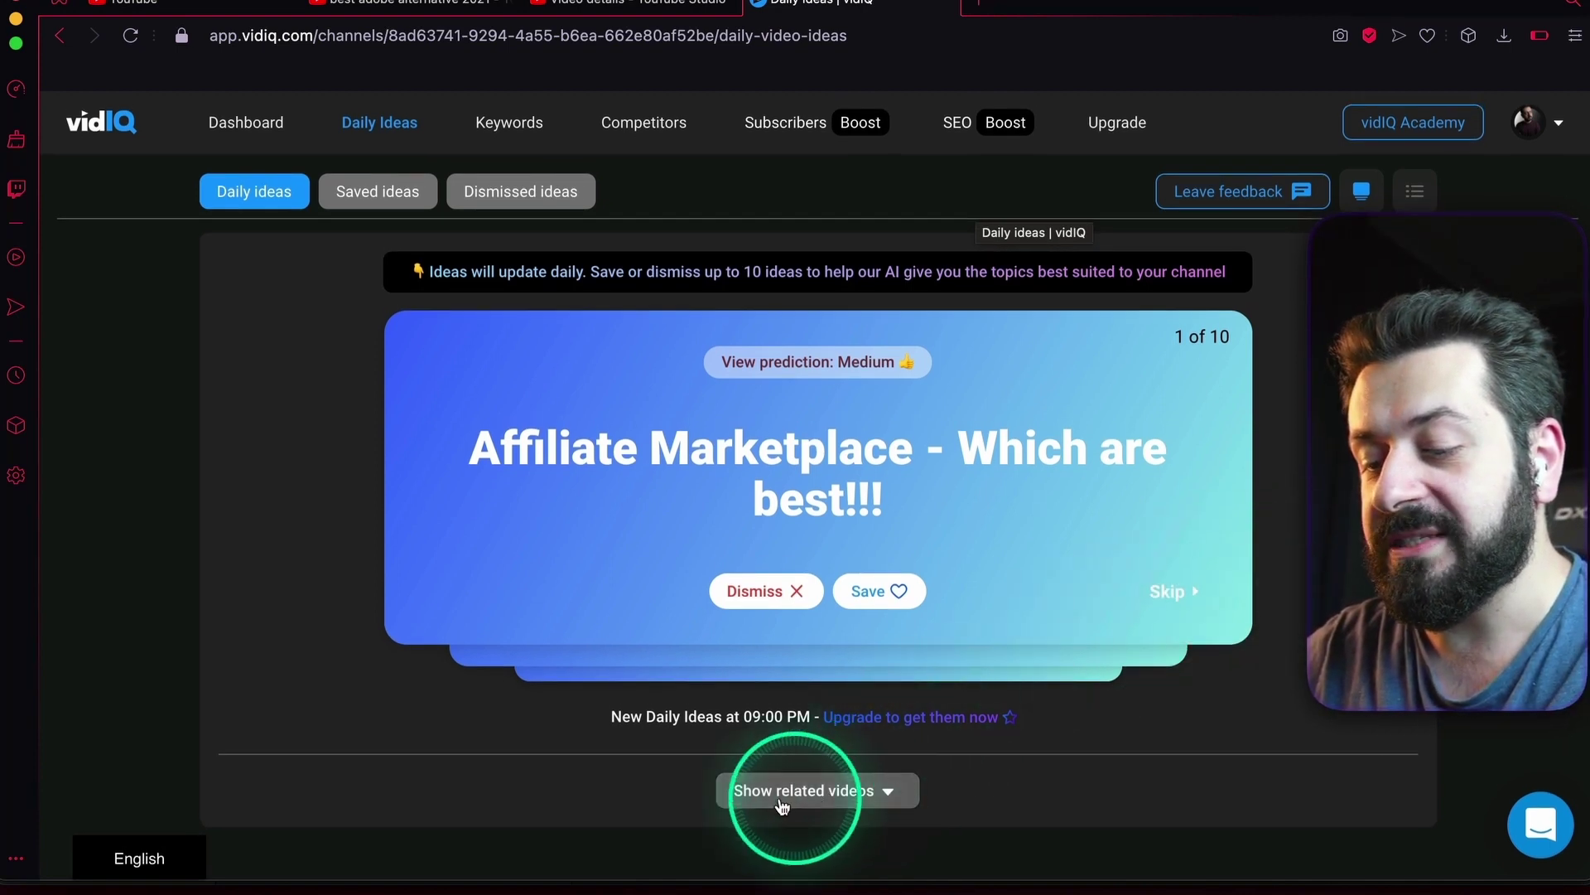
left_click(809, 788)
scroll(944, 788, "down", 2)
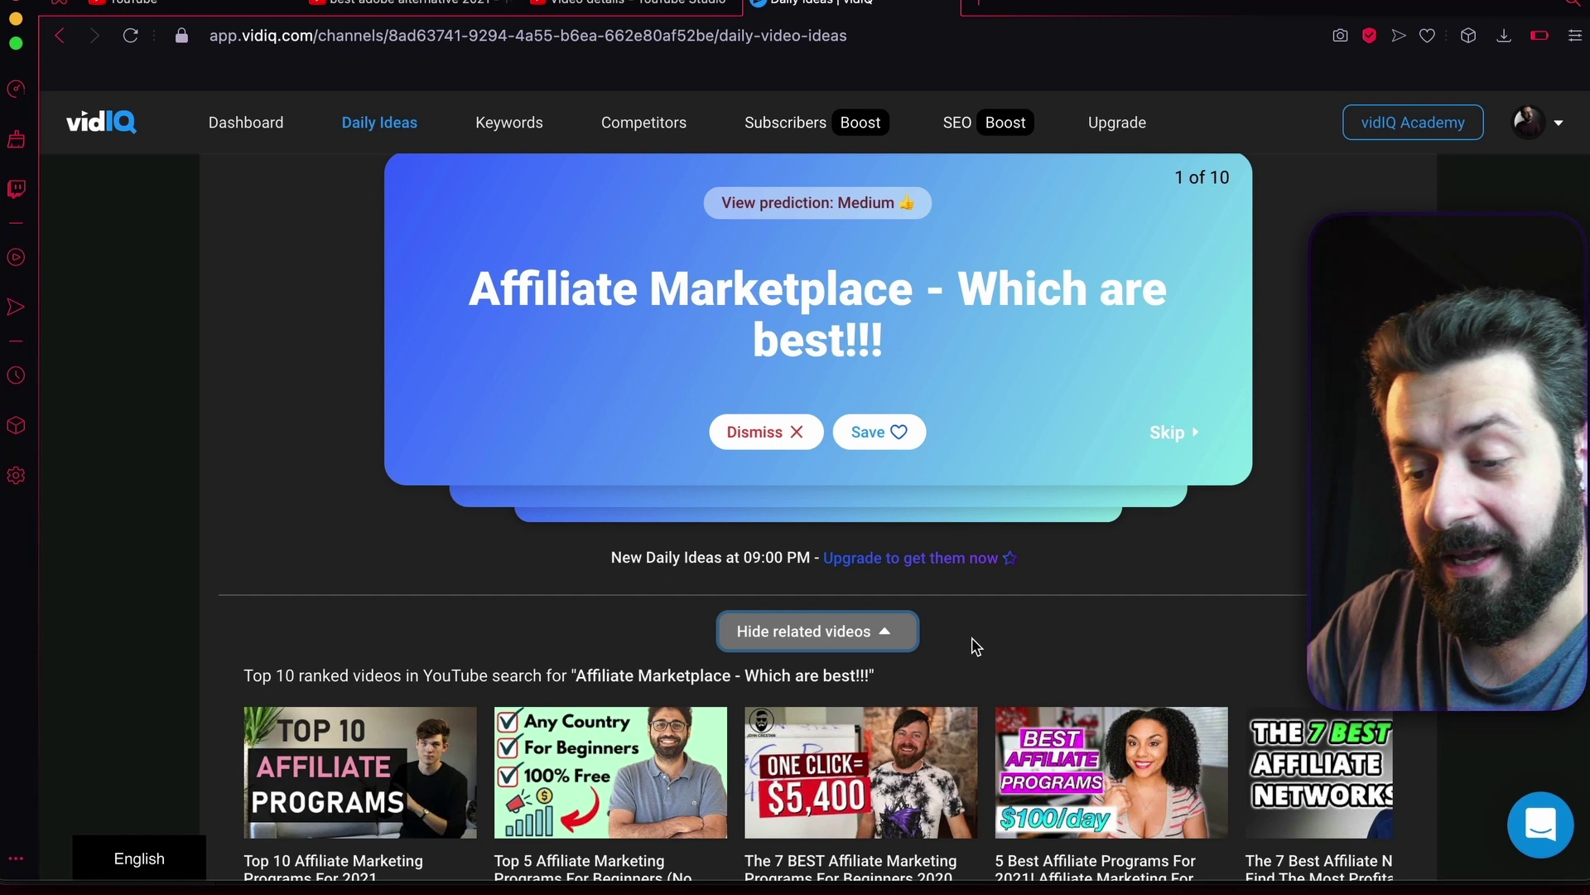
scroll(975, 647, "down", 2)
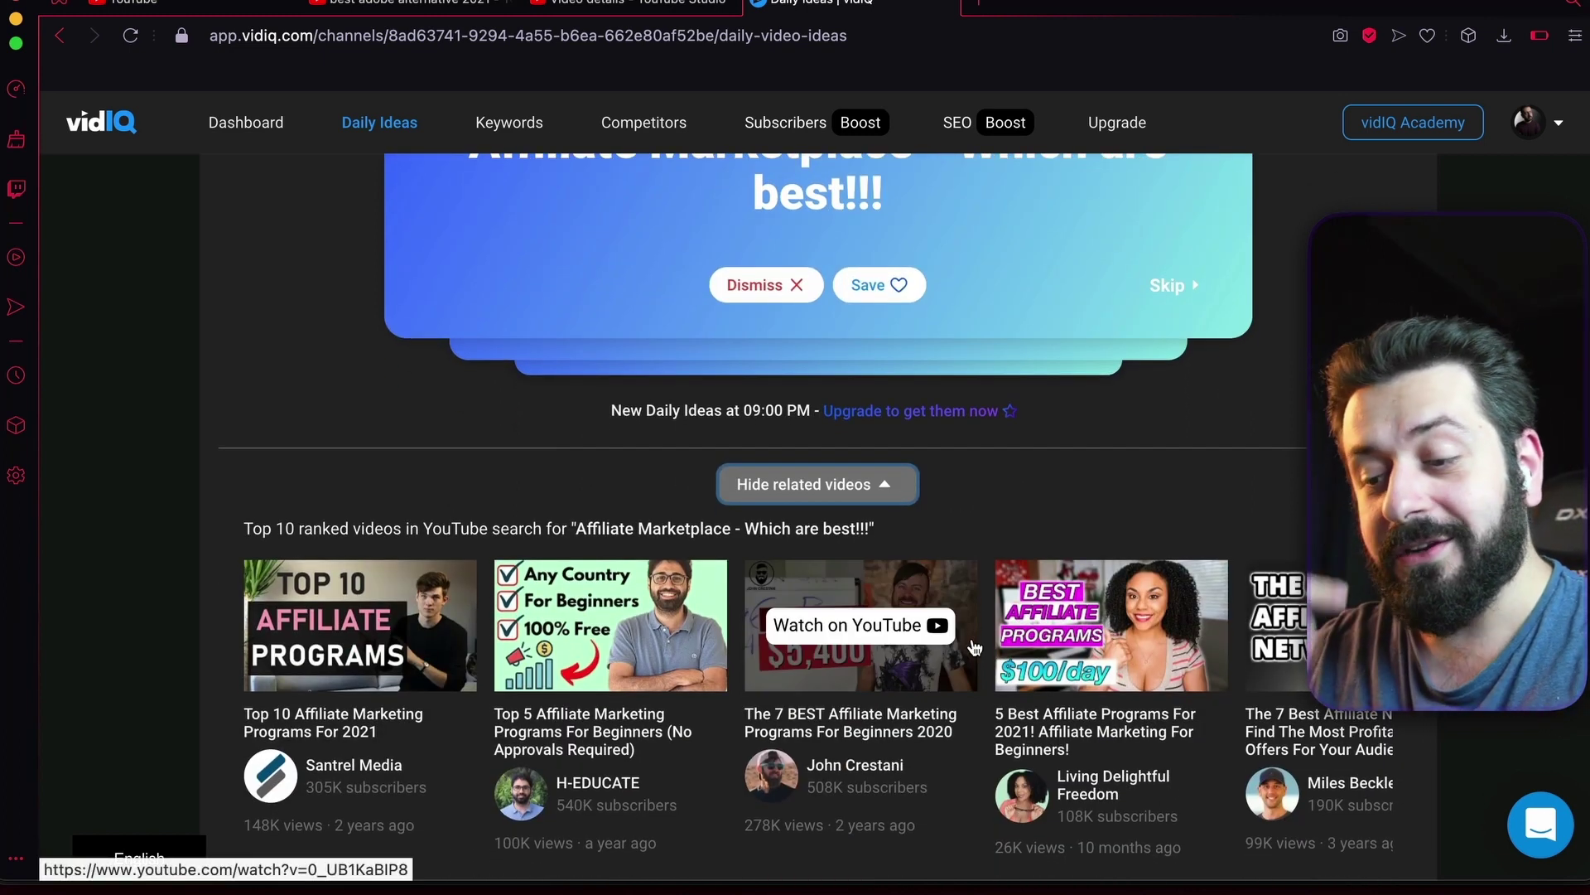
left_click(550, 497)
scroll(549, 497, "down", 1)
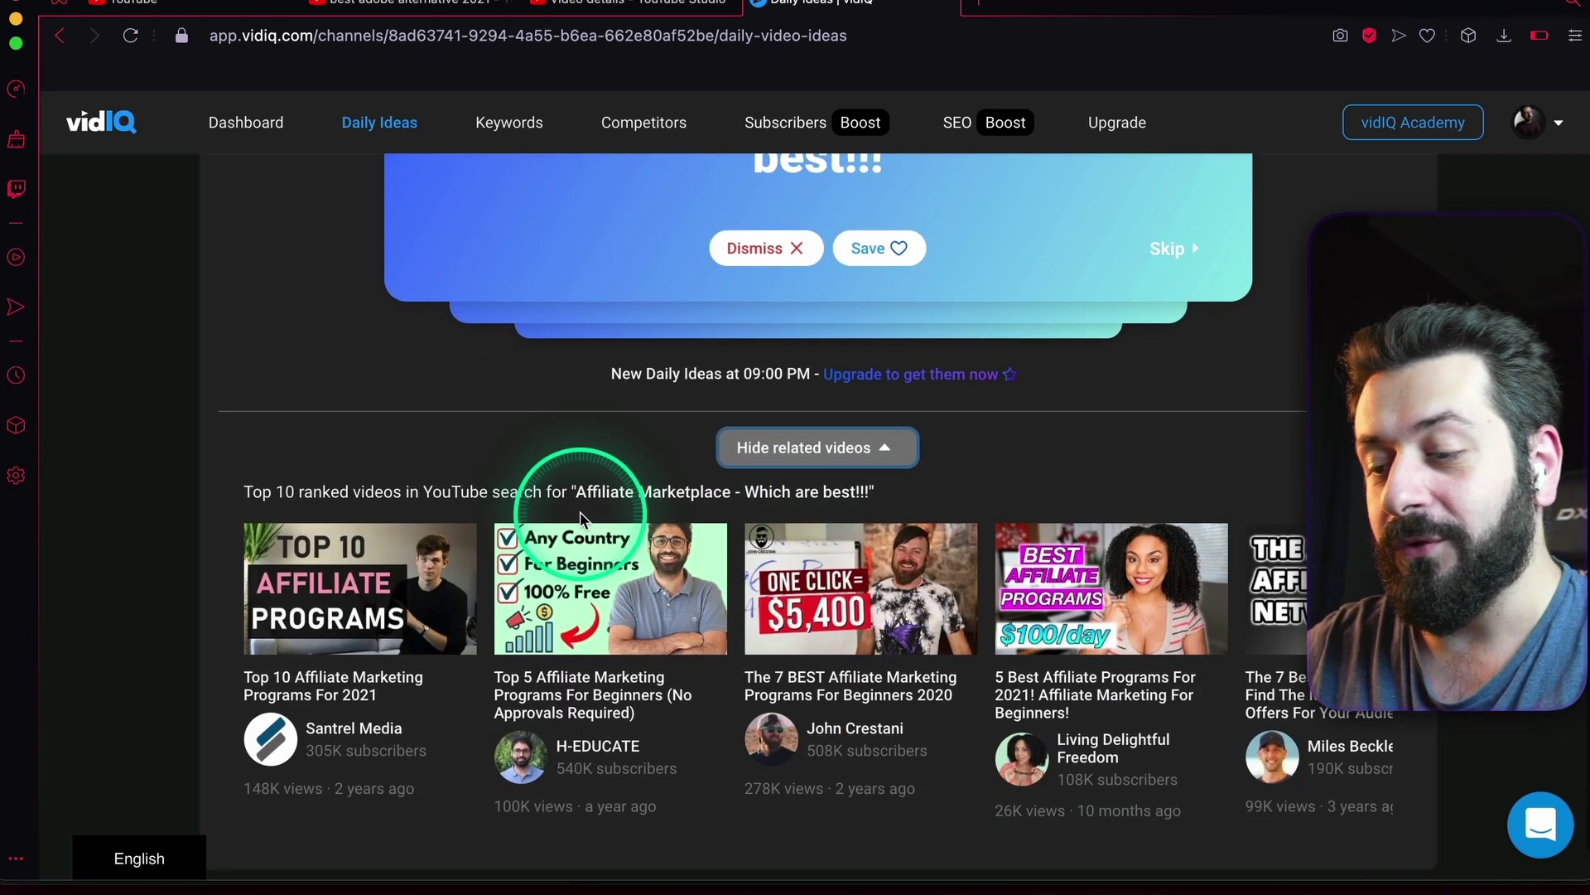
scroll(646, 468, "up", 3)
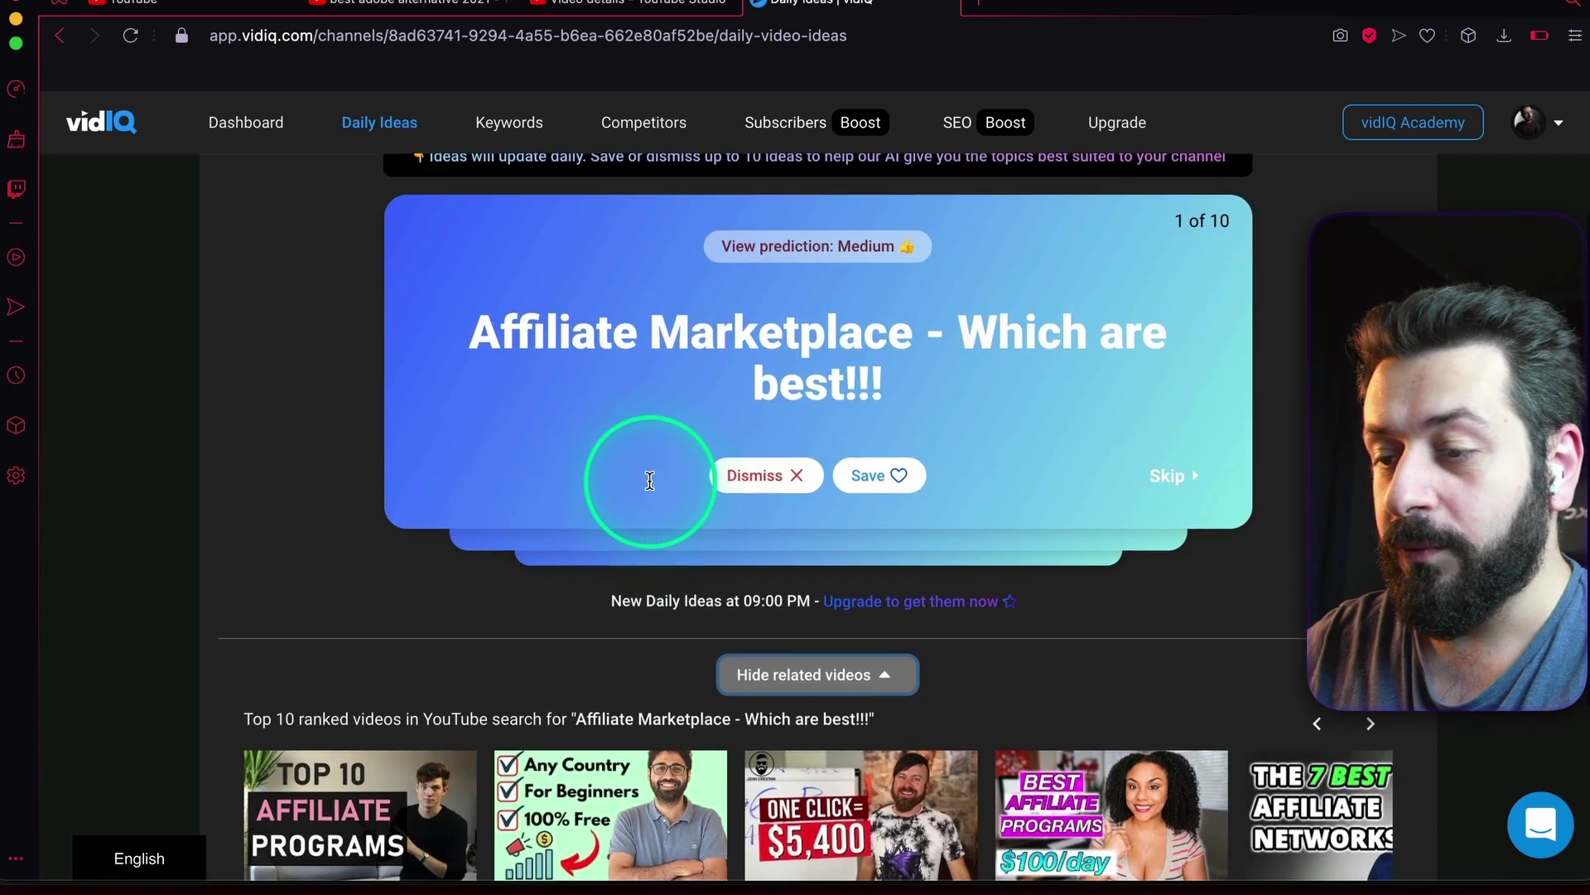
scroll(628, 529, "down", 3)
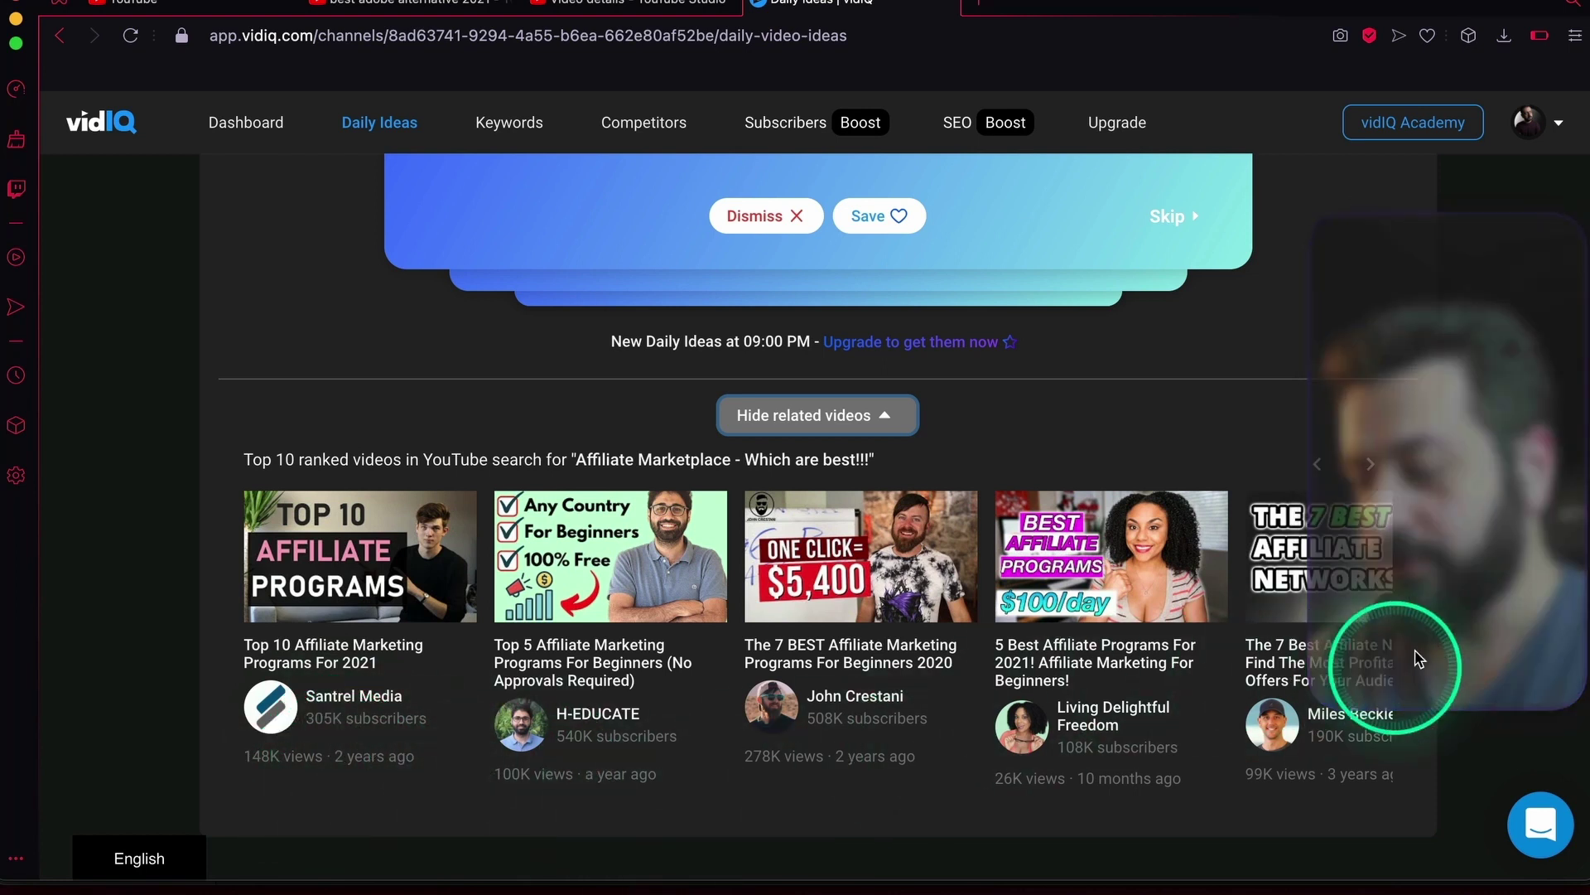
left_click(1369, 464)
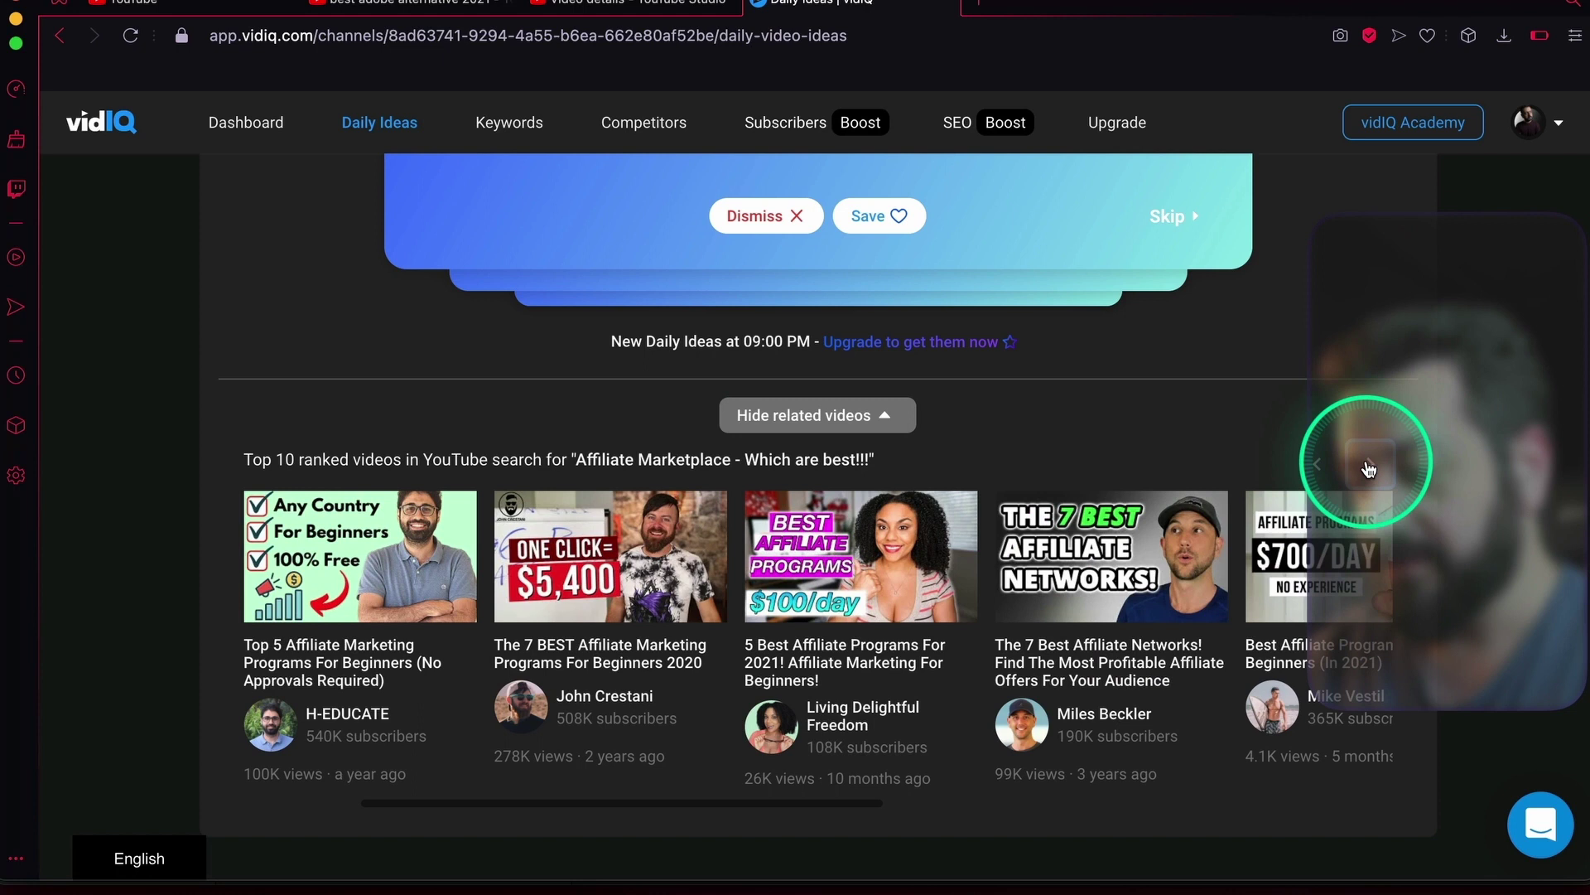
left_click(1369, 464)
left_click(1368, 464)
left_click(1368, 464)
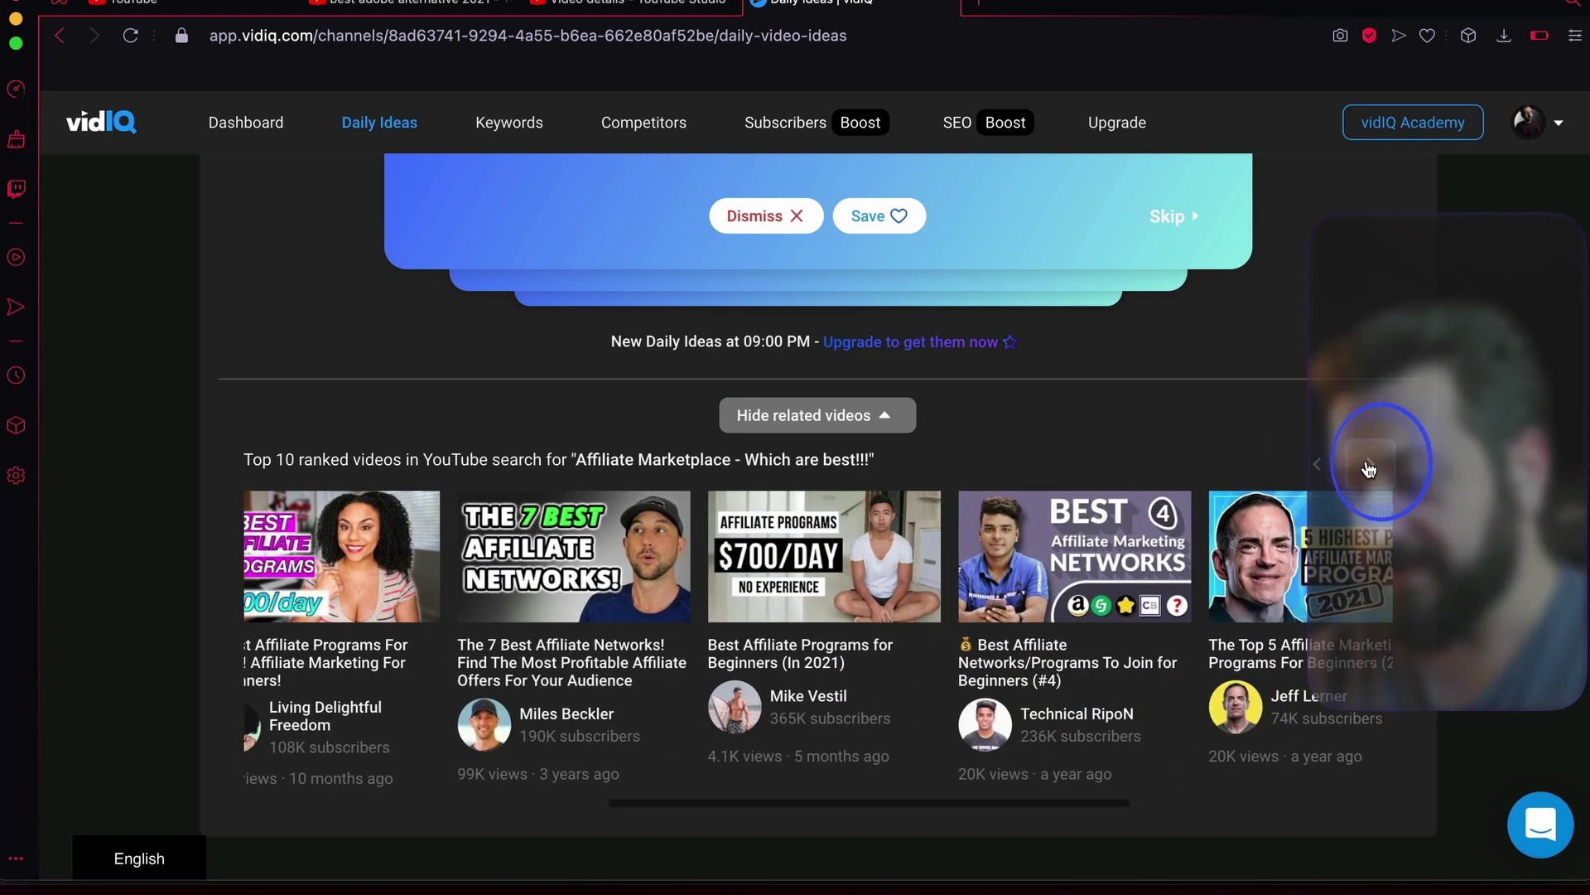
left_click(1368, 464)
left_click(1368, 464)
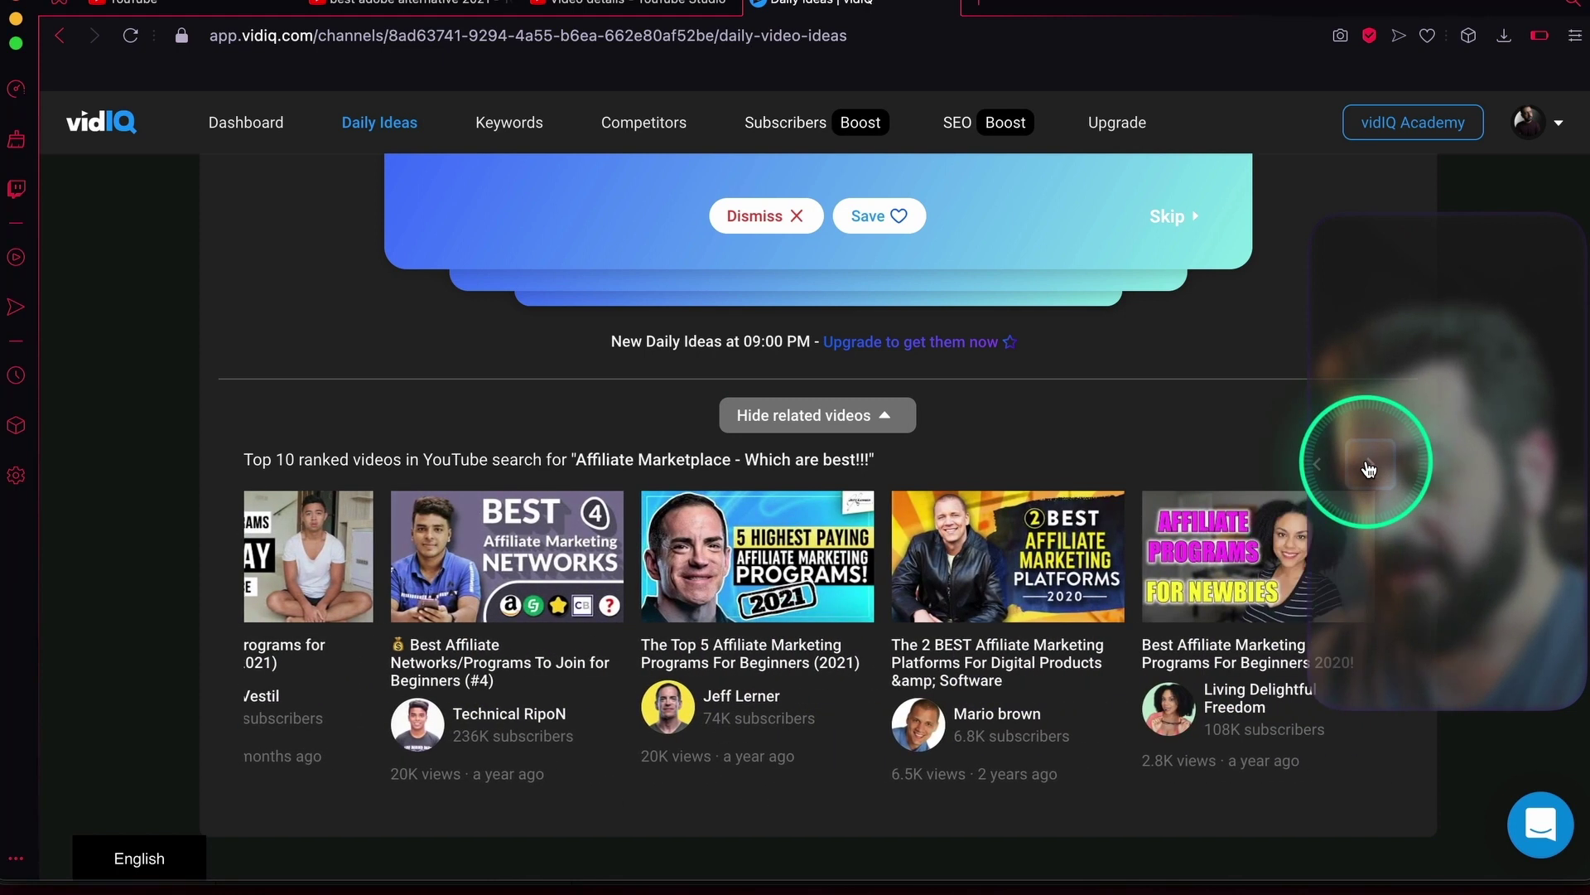
left_click(1331, 469)
left_click(1331, 469)
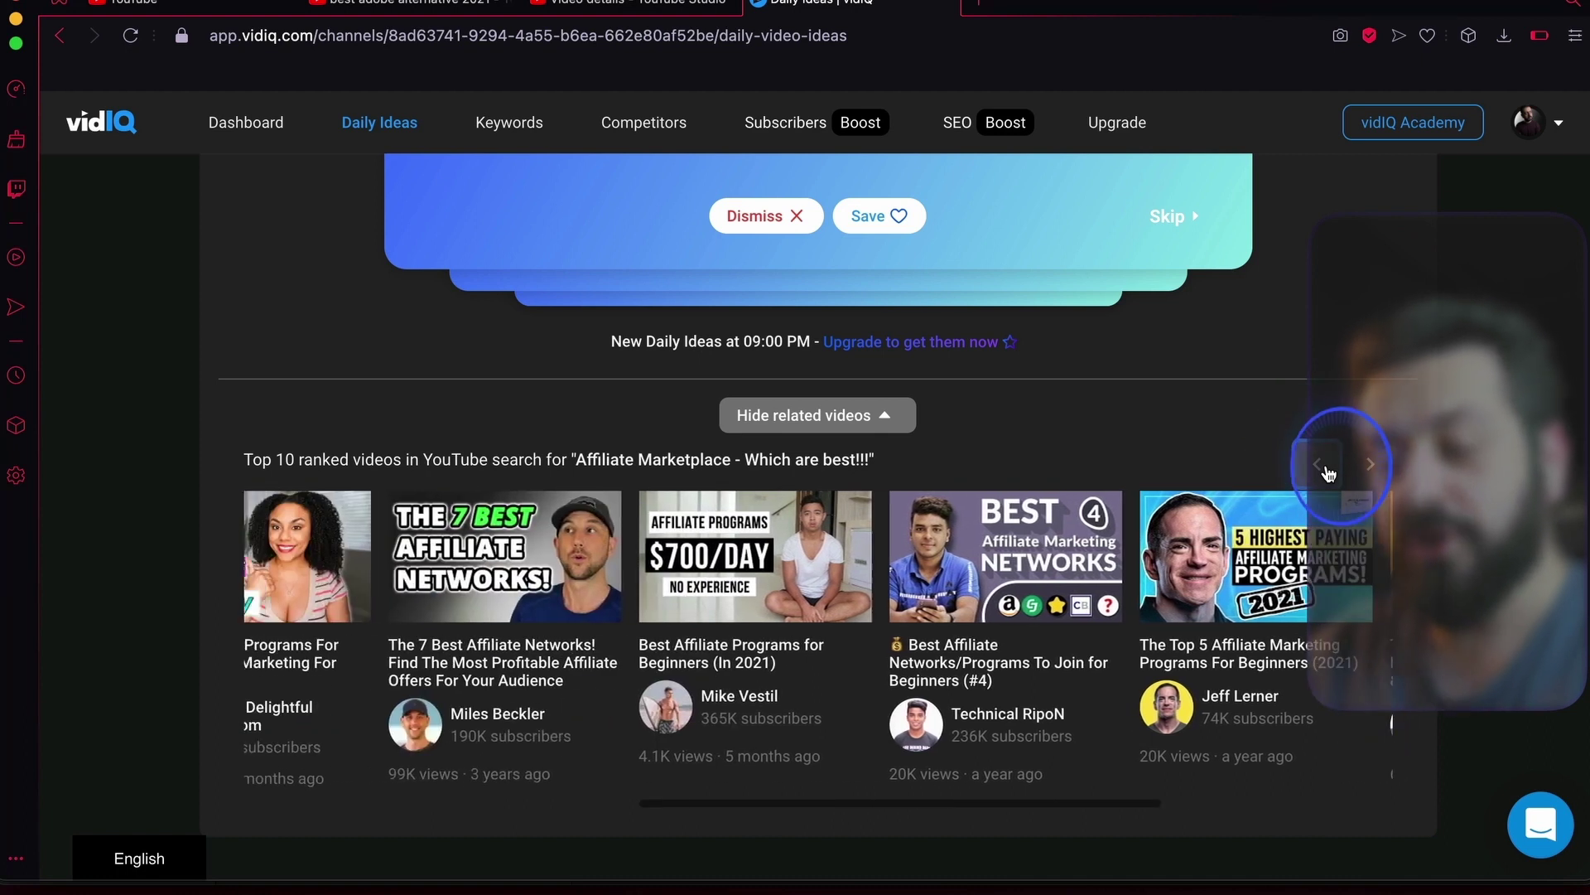
left_click(1330, 470)
left_click(1328, 470)
left_click(1328, 470)
left_click(1328, 470)
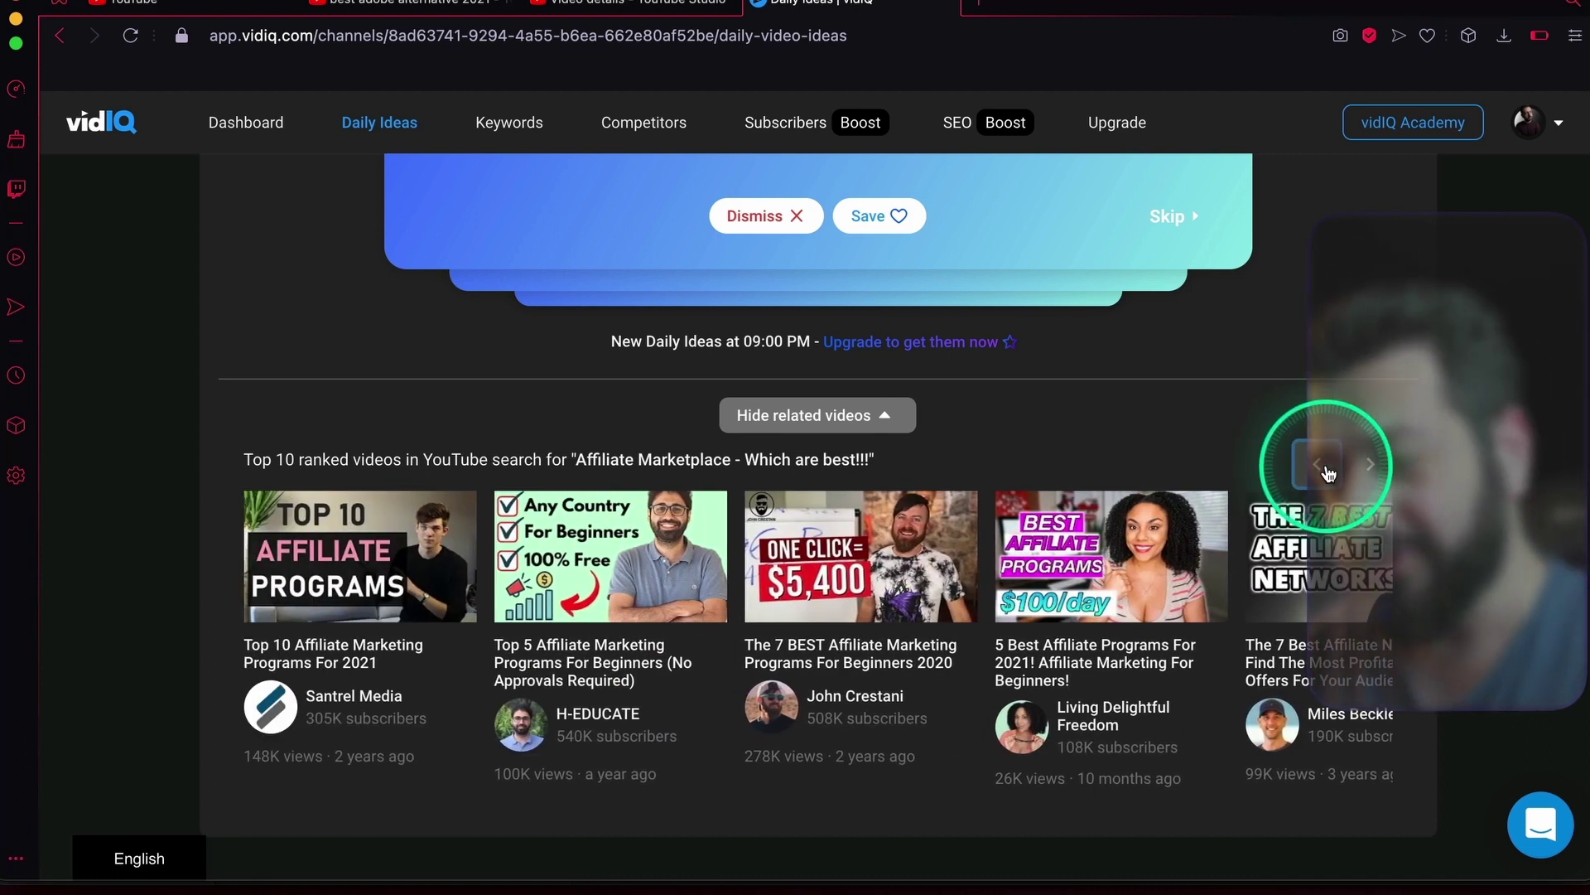
scroll(1040, 475, "up", 3)
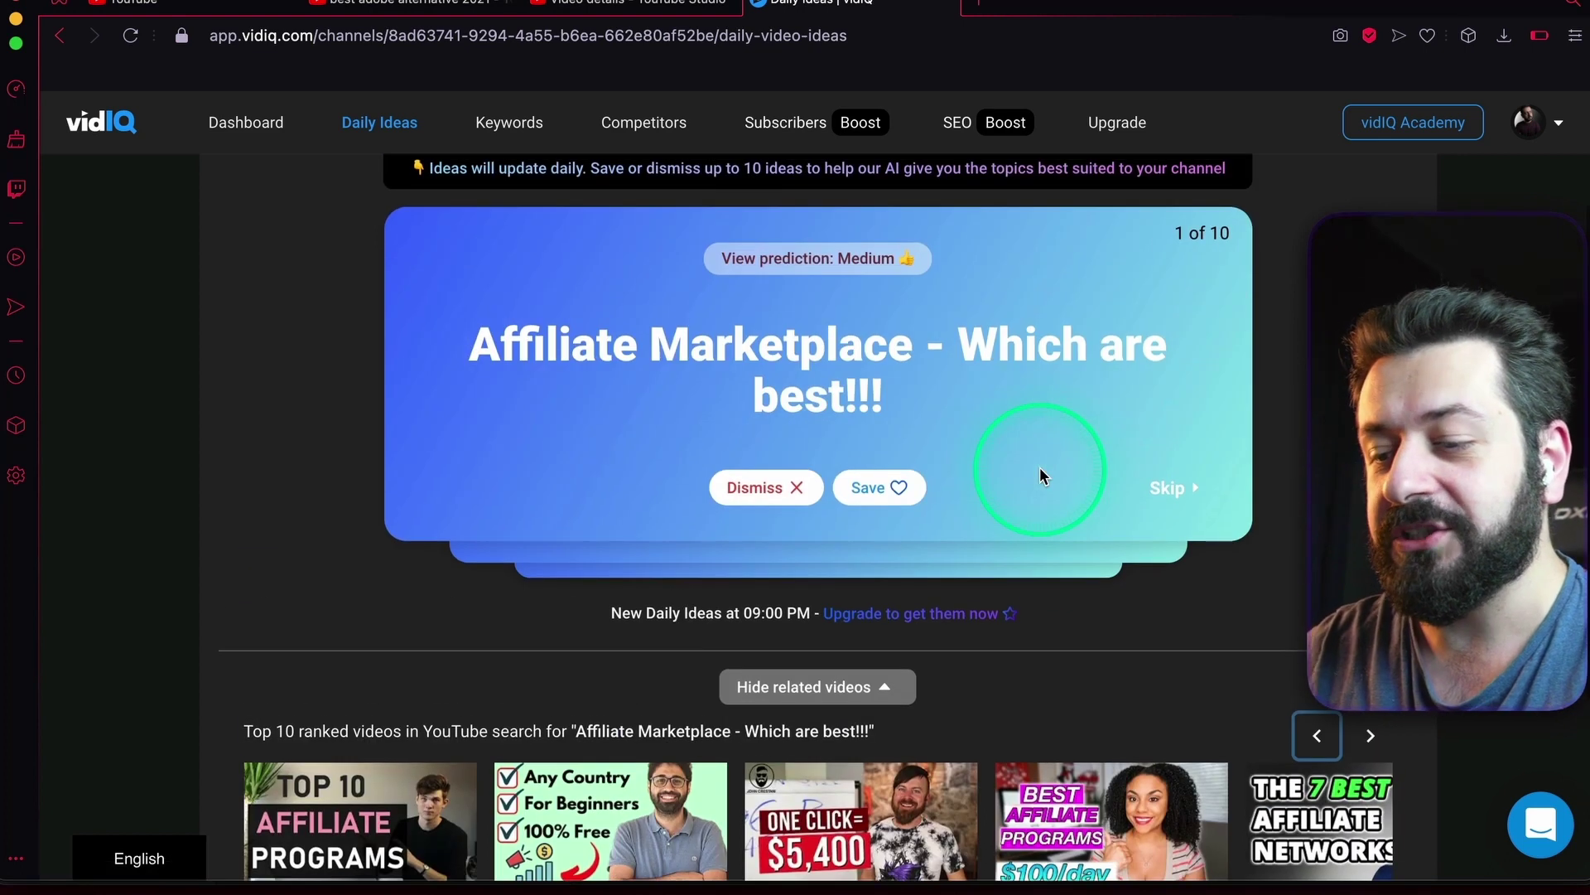
Save the Affiliate Marketplace idea; dismiss the Beginner Programming Mistakes and Anki Algorithm ideas.
left_click(899, 488)
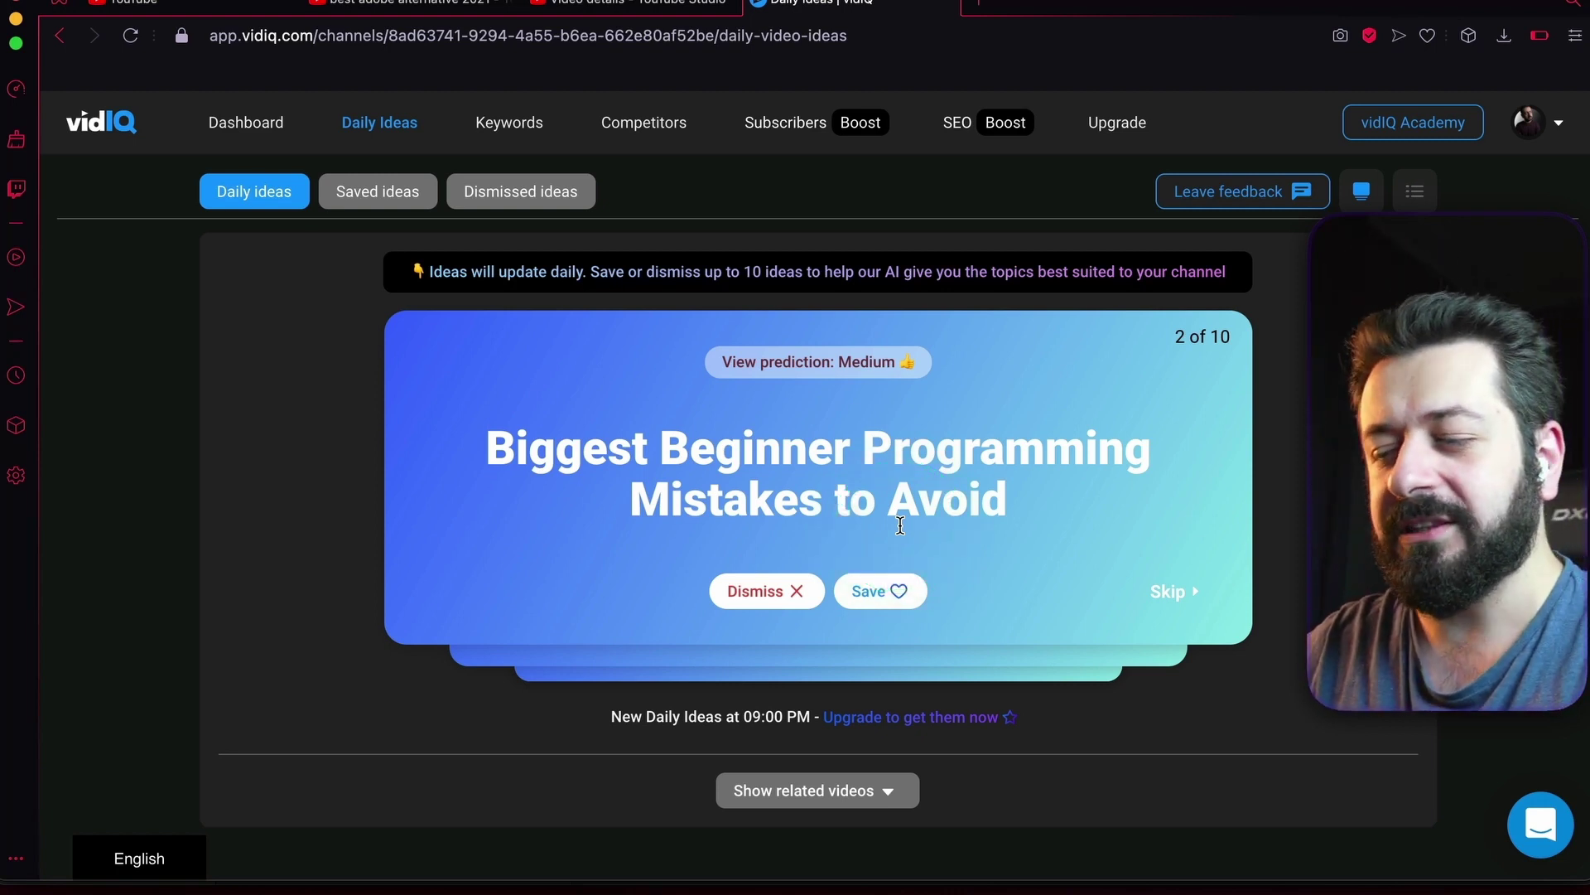
left_click(787, 593)
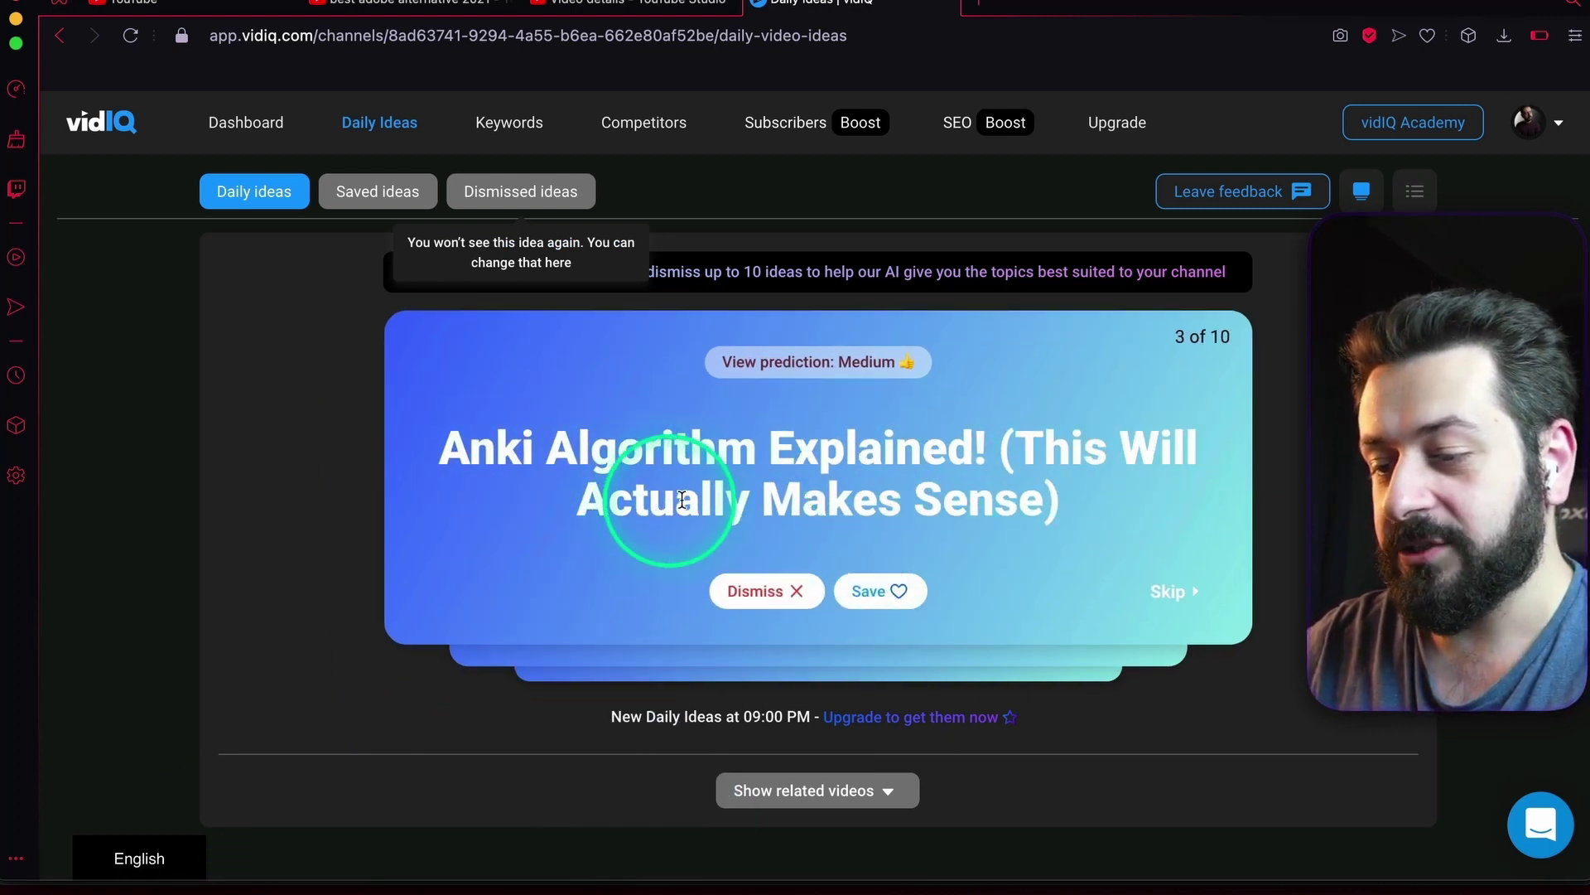
left_click(754, 603)
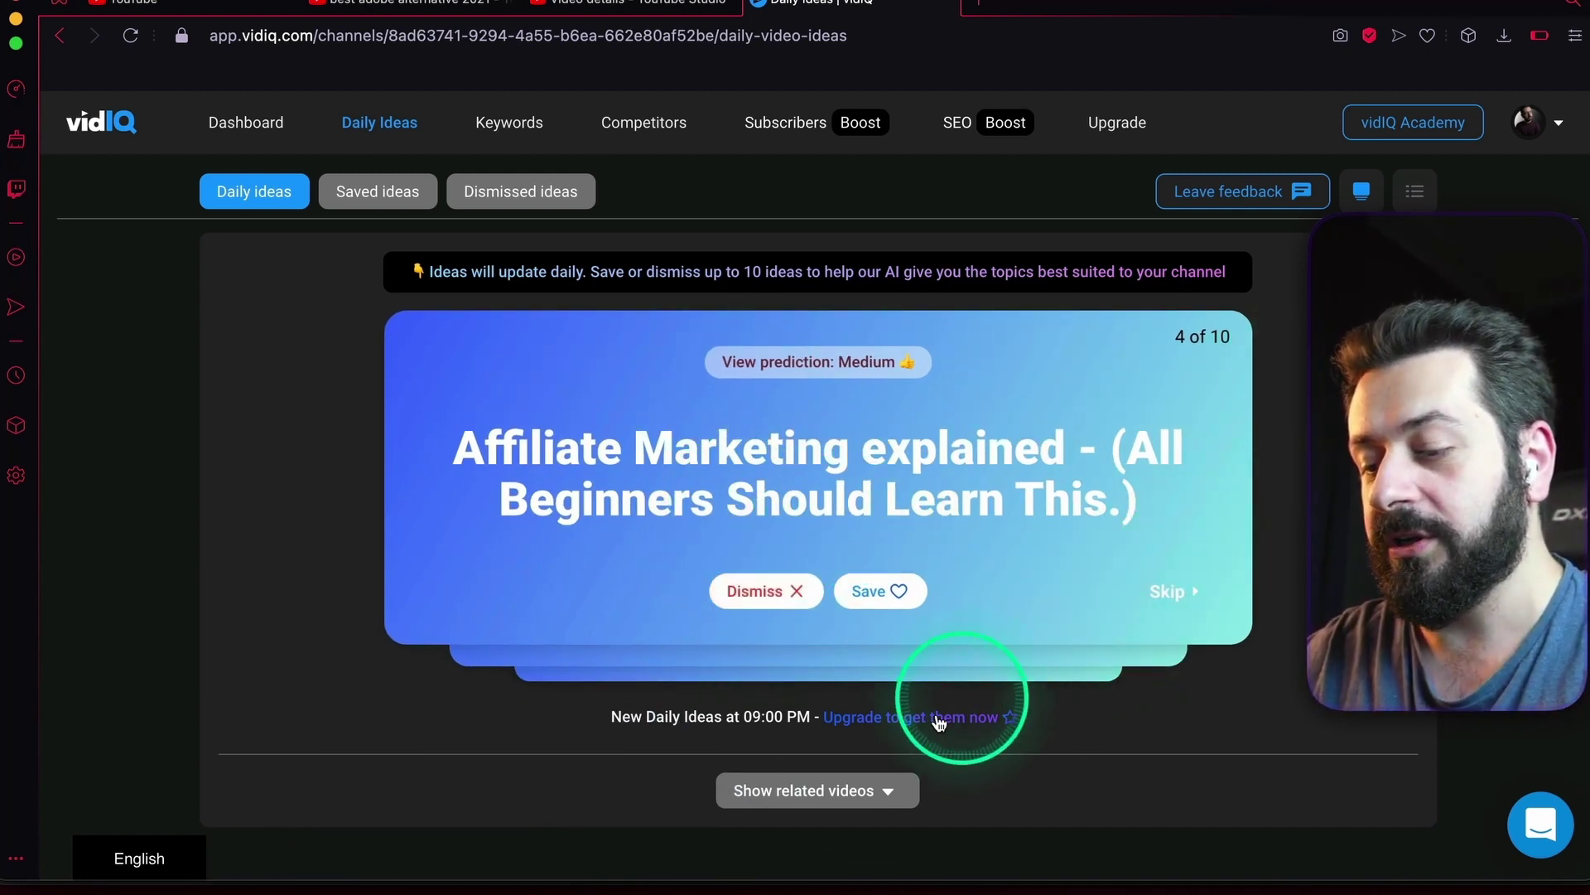
Page through all related videos for 'Affiliate Marketing explained', then save that idea.
left_click(849, 791)
scroll(951, 693, "down", 2)
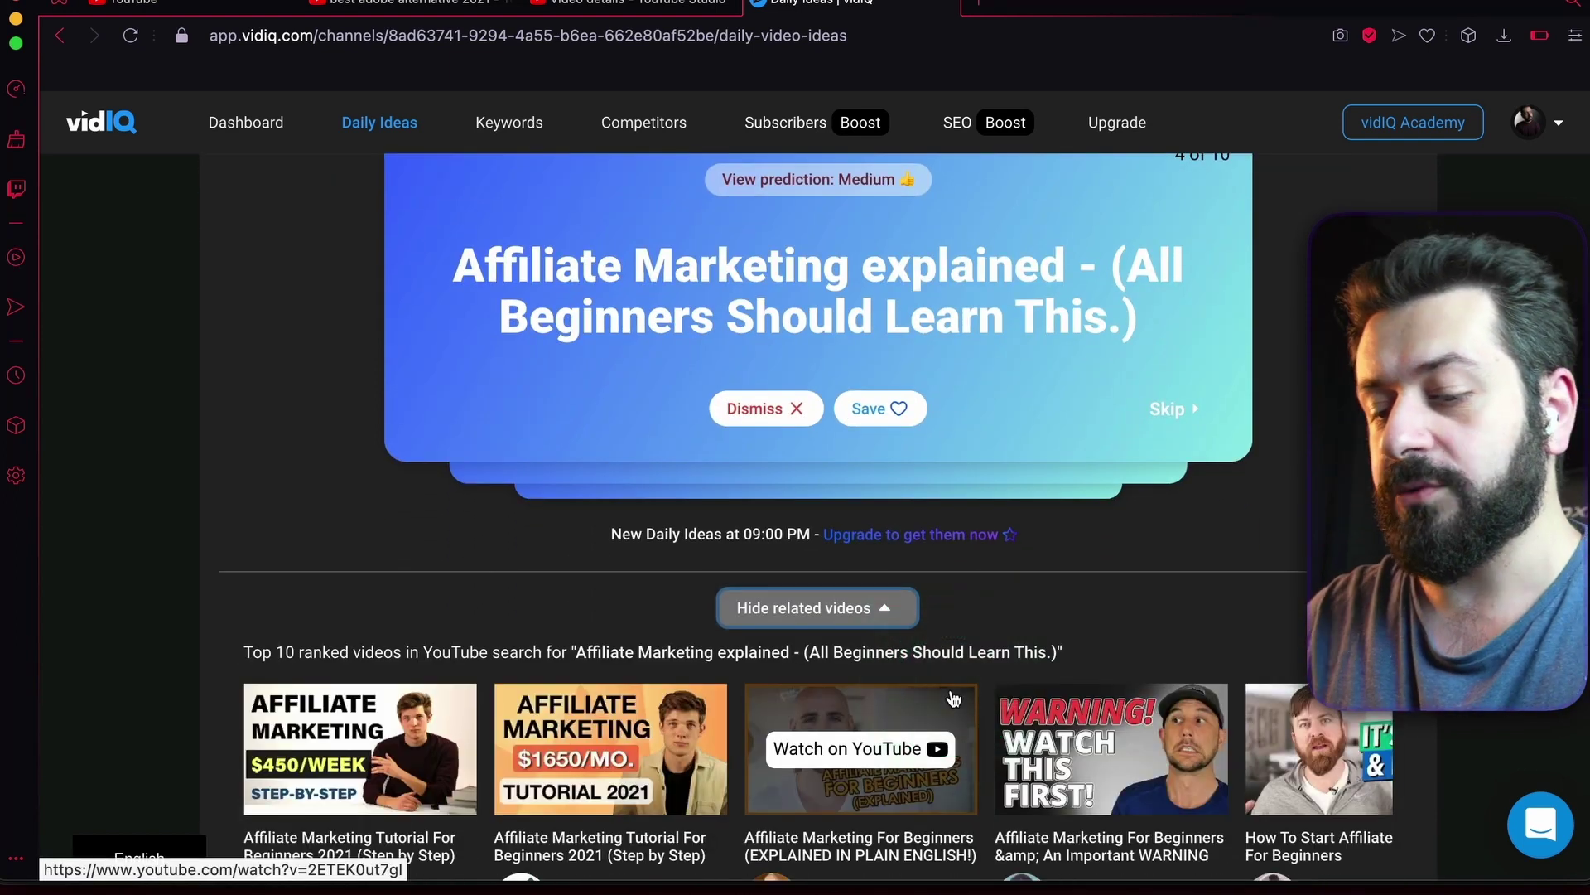
scroll(954, 699, "down", 2)
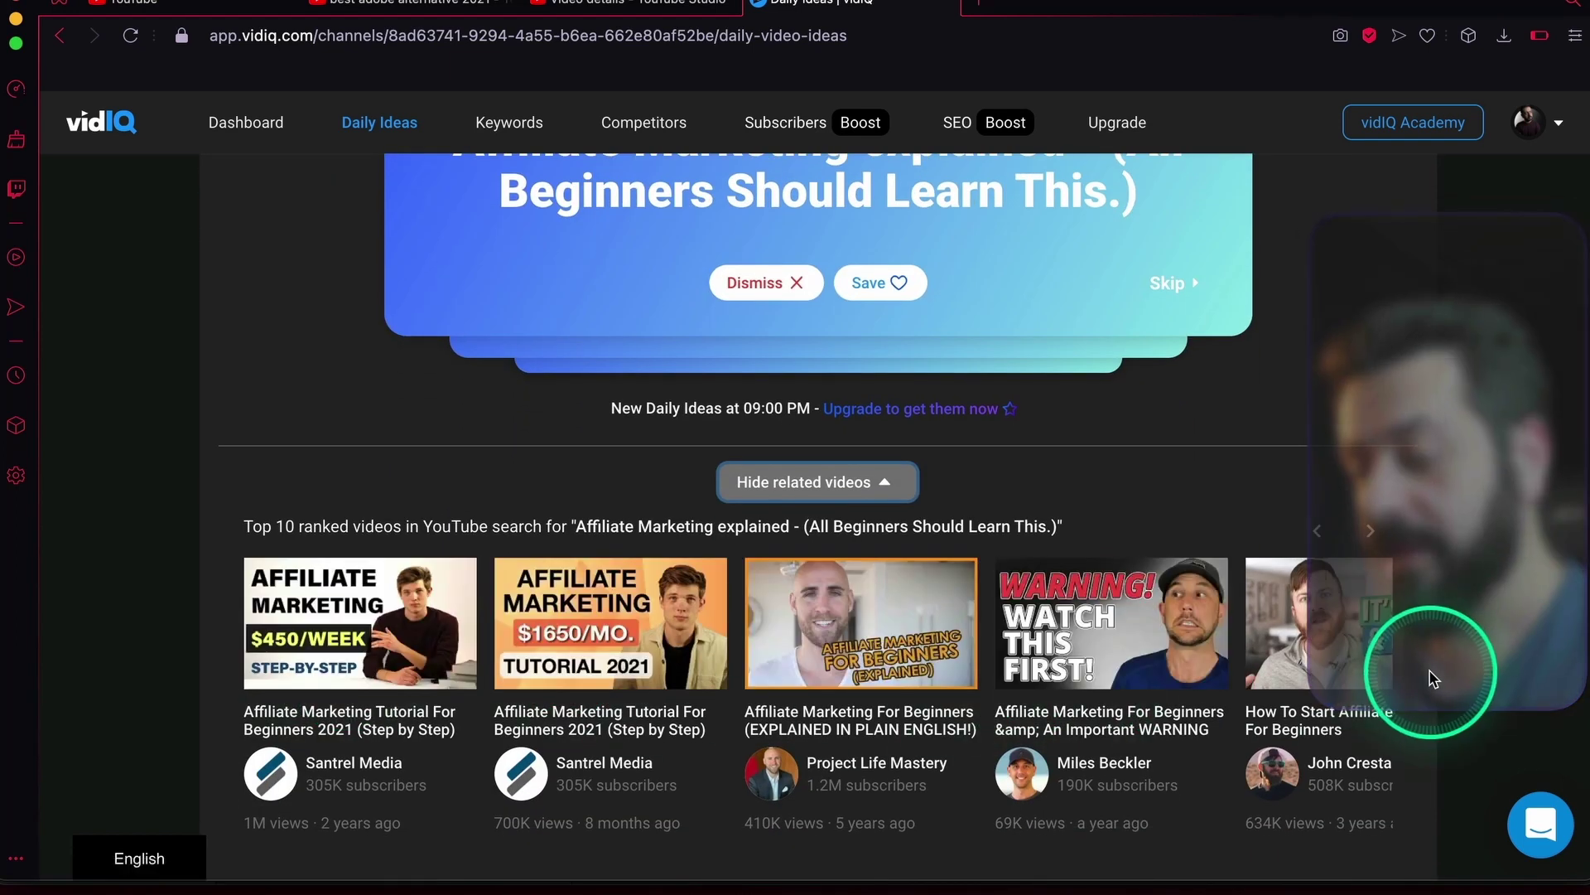
left_click(1375, 535)
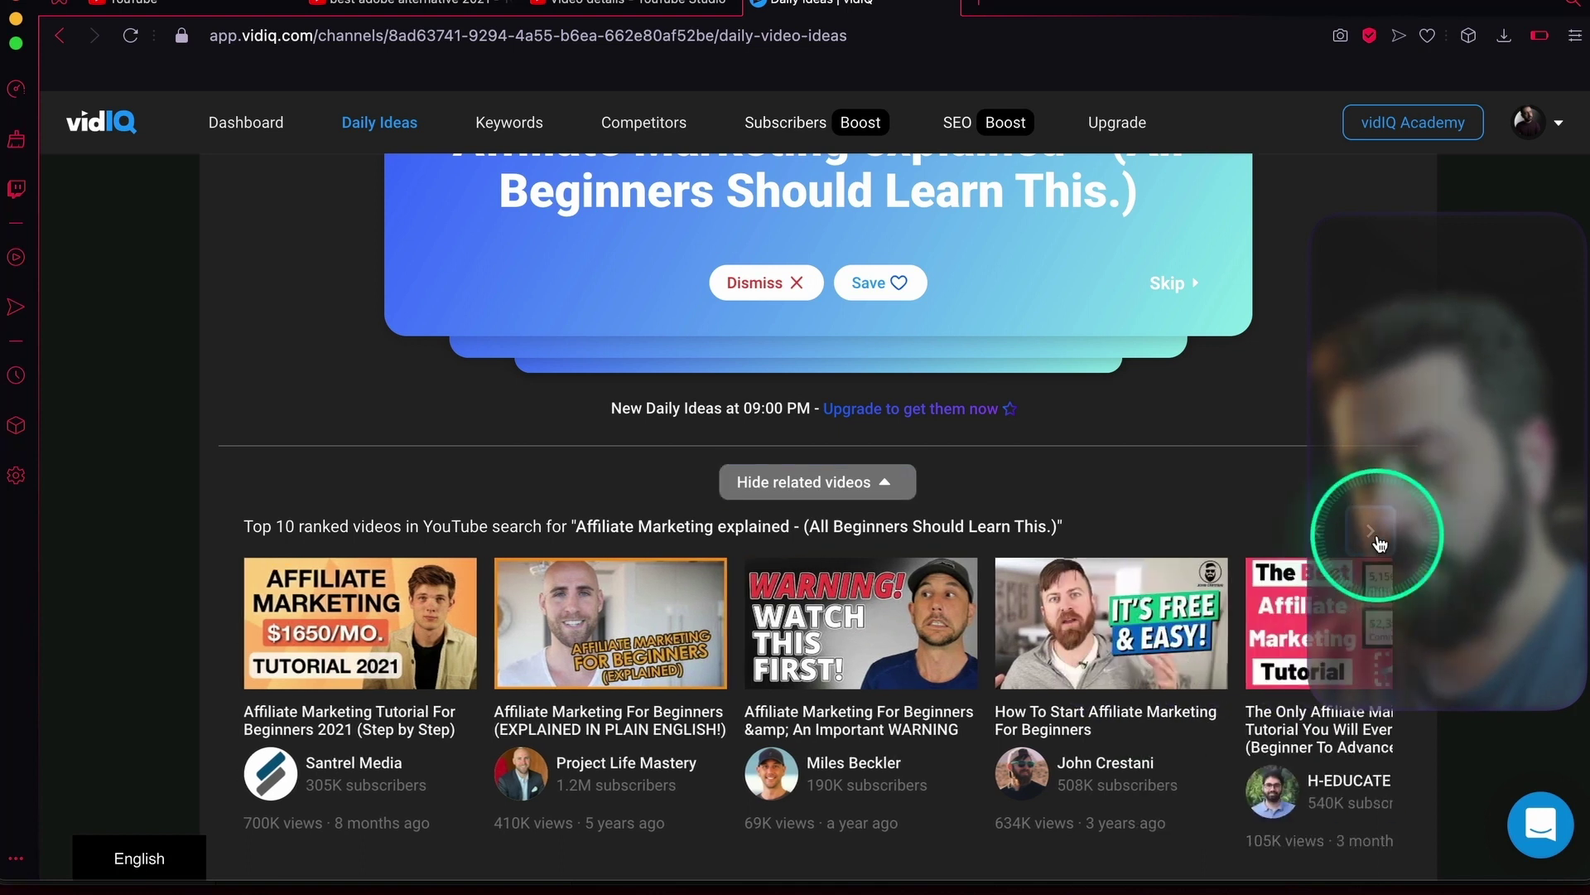
left_click(1372, 531)
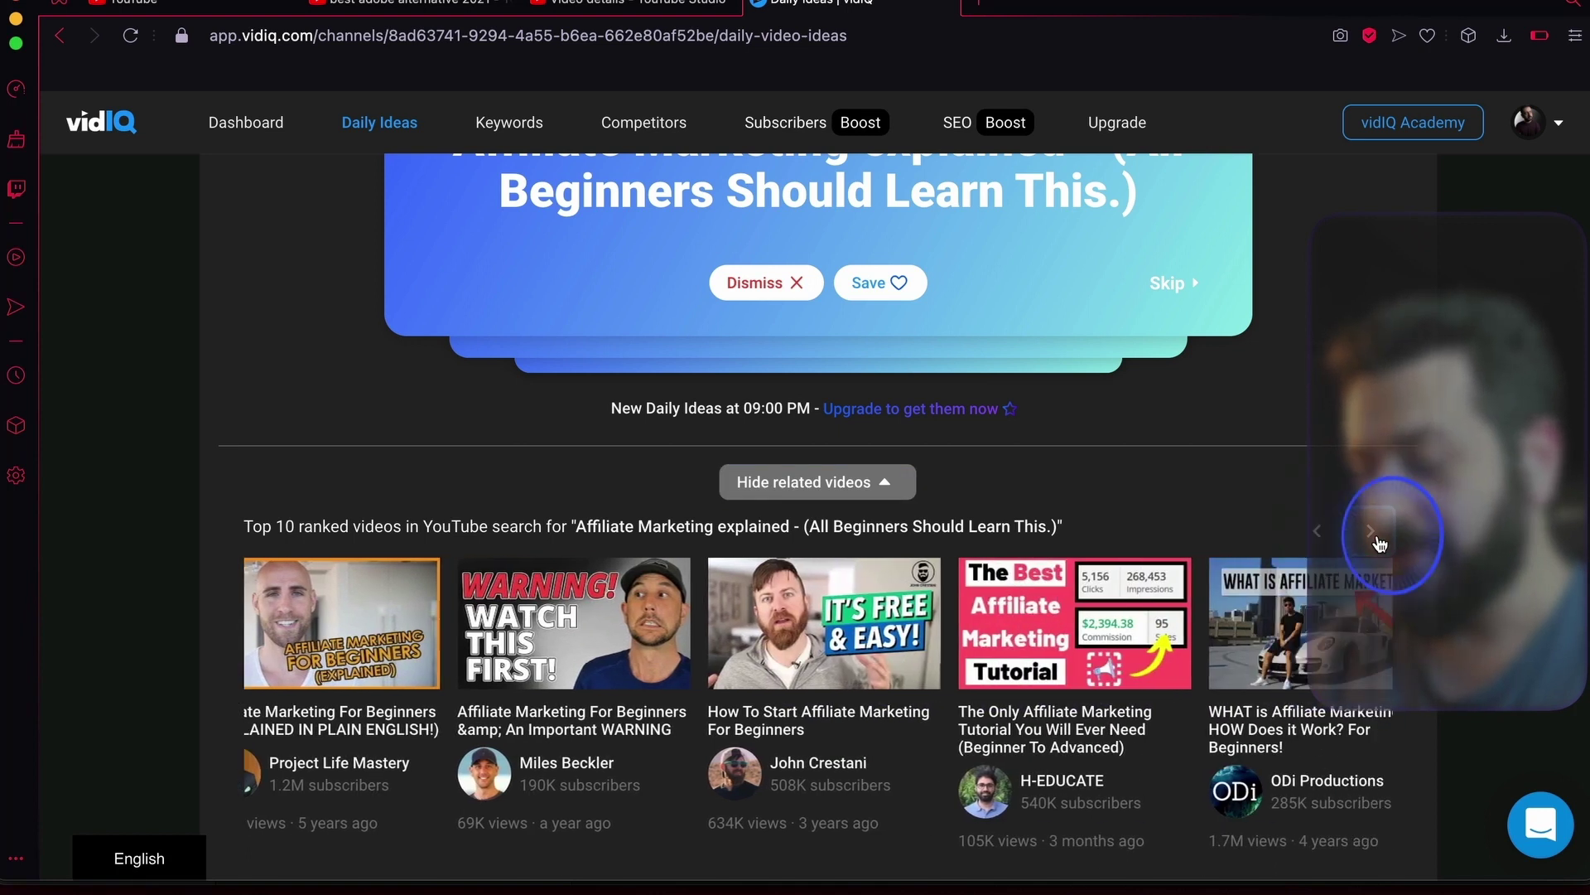
left_click(1371, 534)
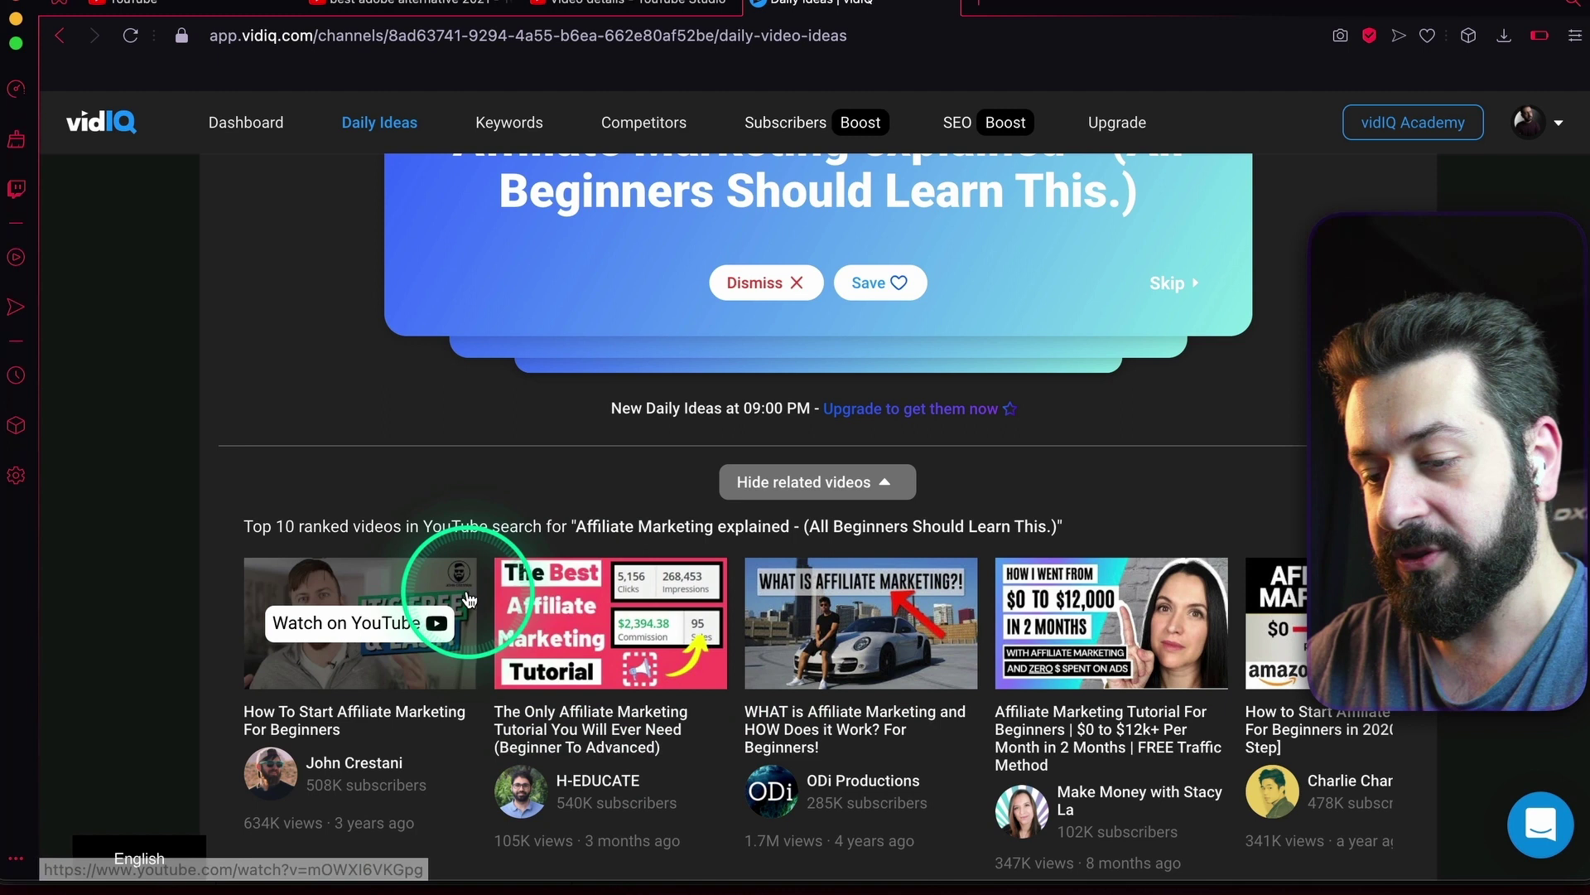
left_click(1375, 525)
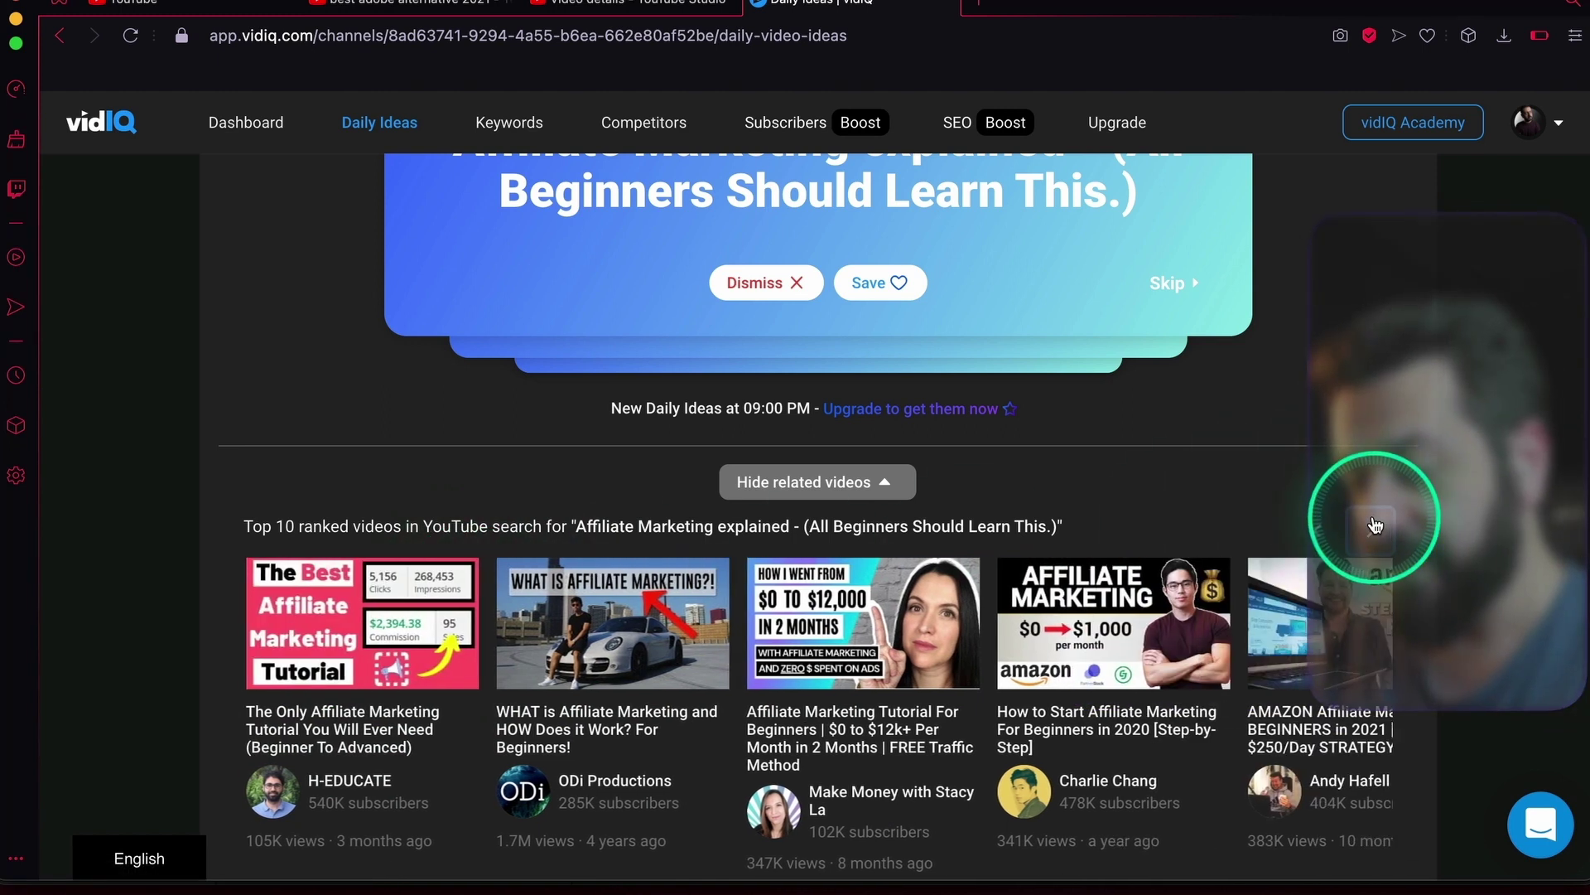
left_click(1375, 525)
scroll(912, 514, "up", 3)
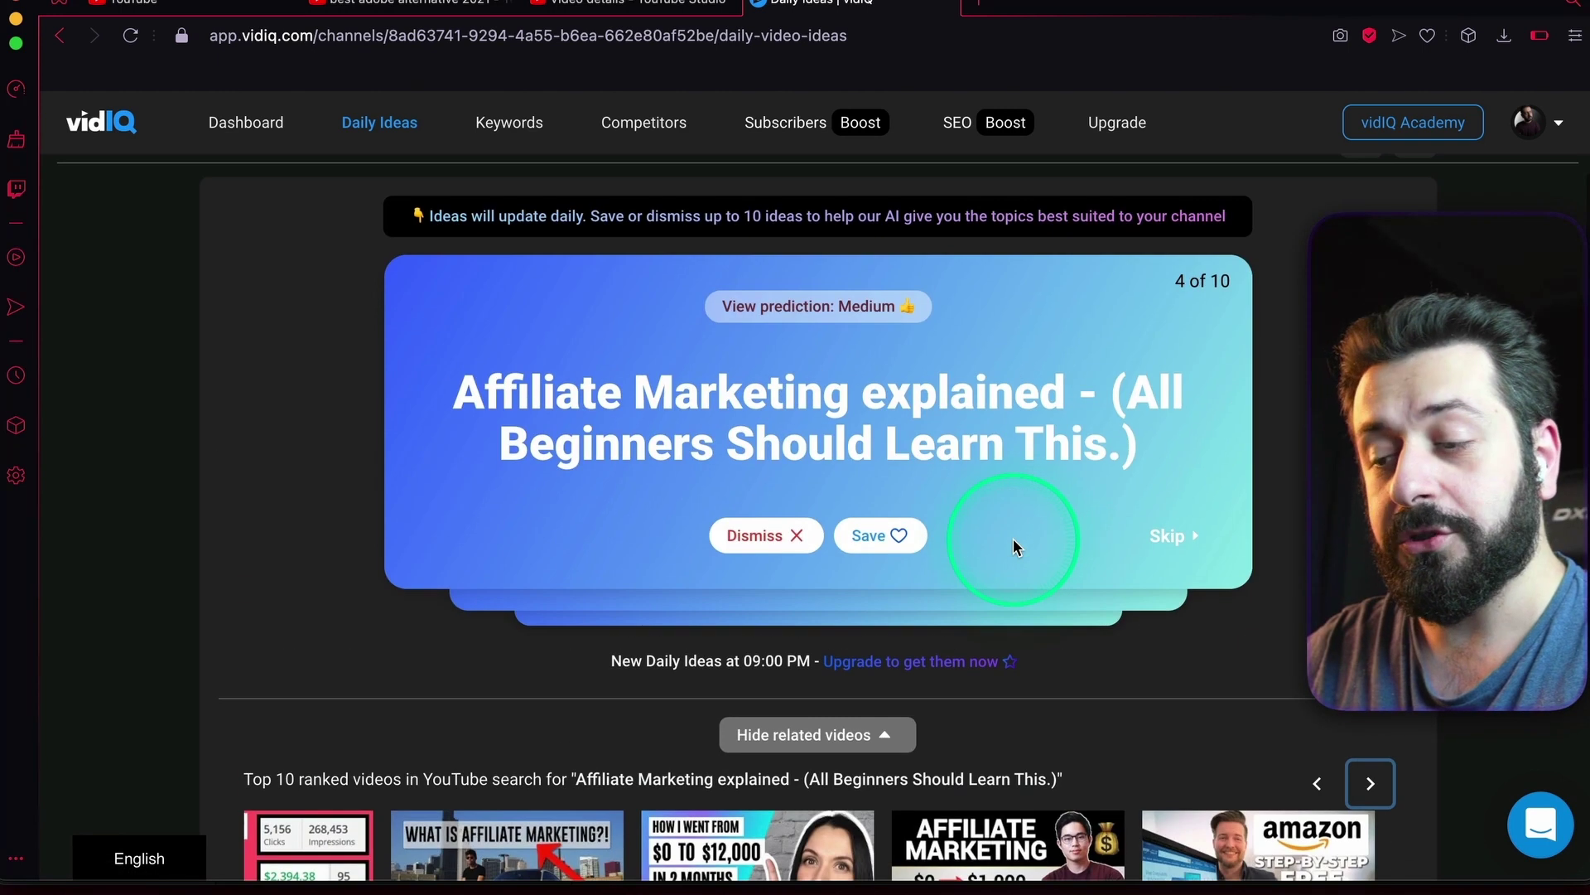
left_click(899, 535)
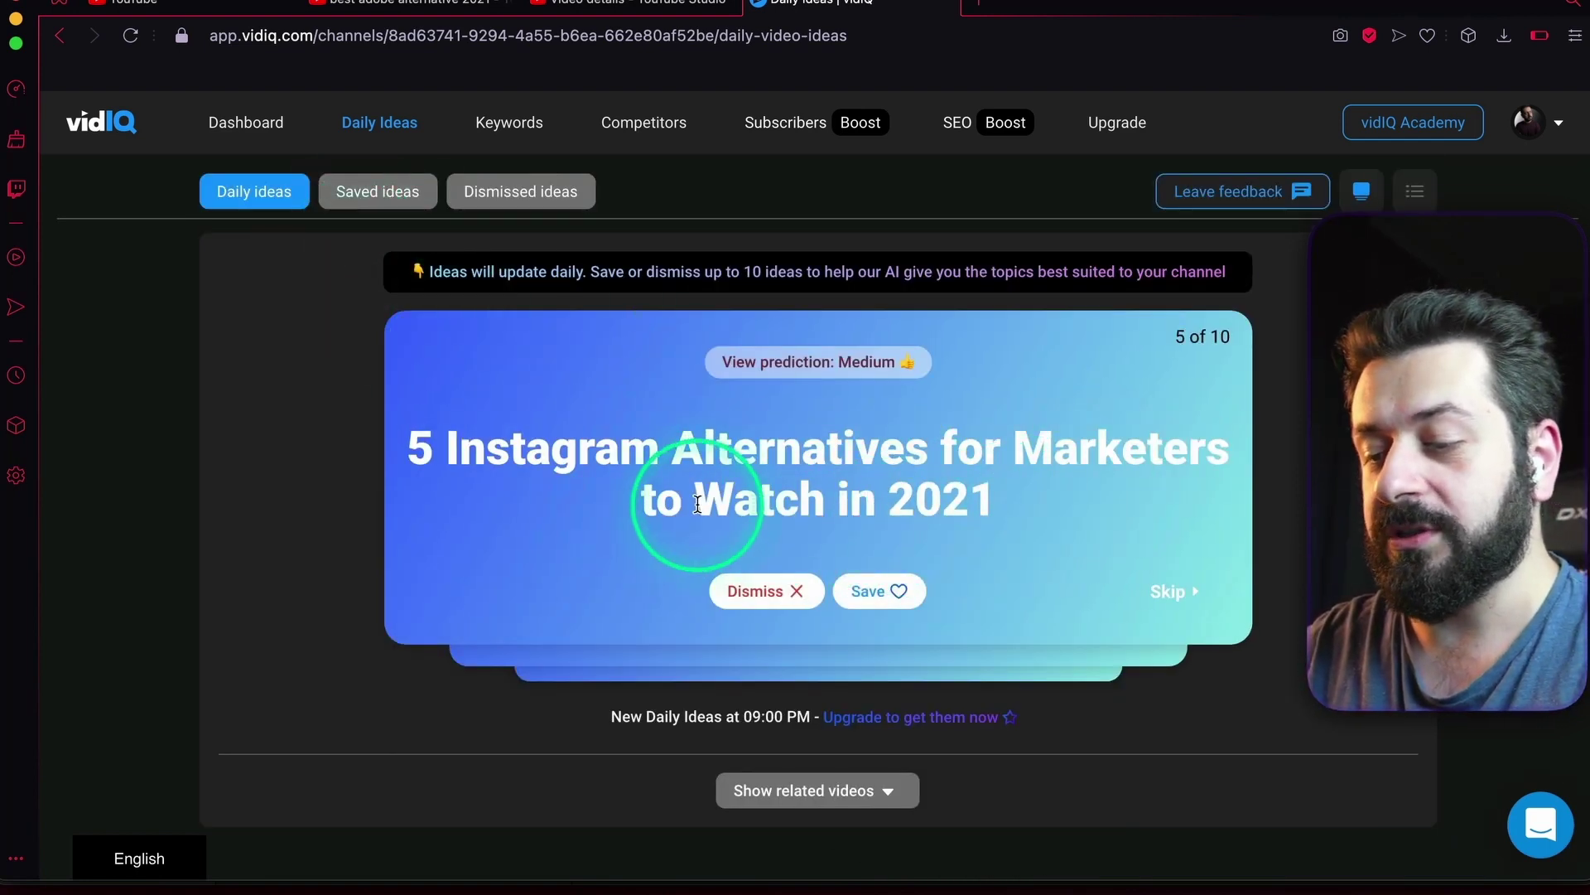
Check the related videos for the Instagram alternatives idea, then dismiss it.
left_click(905, 595)
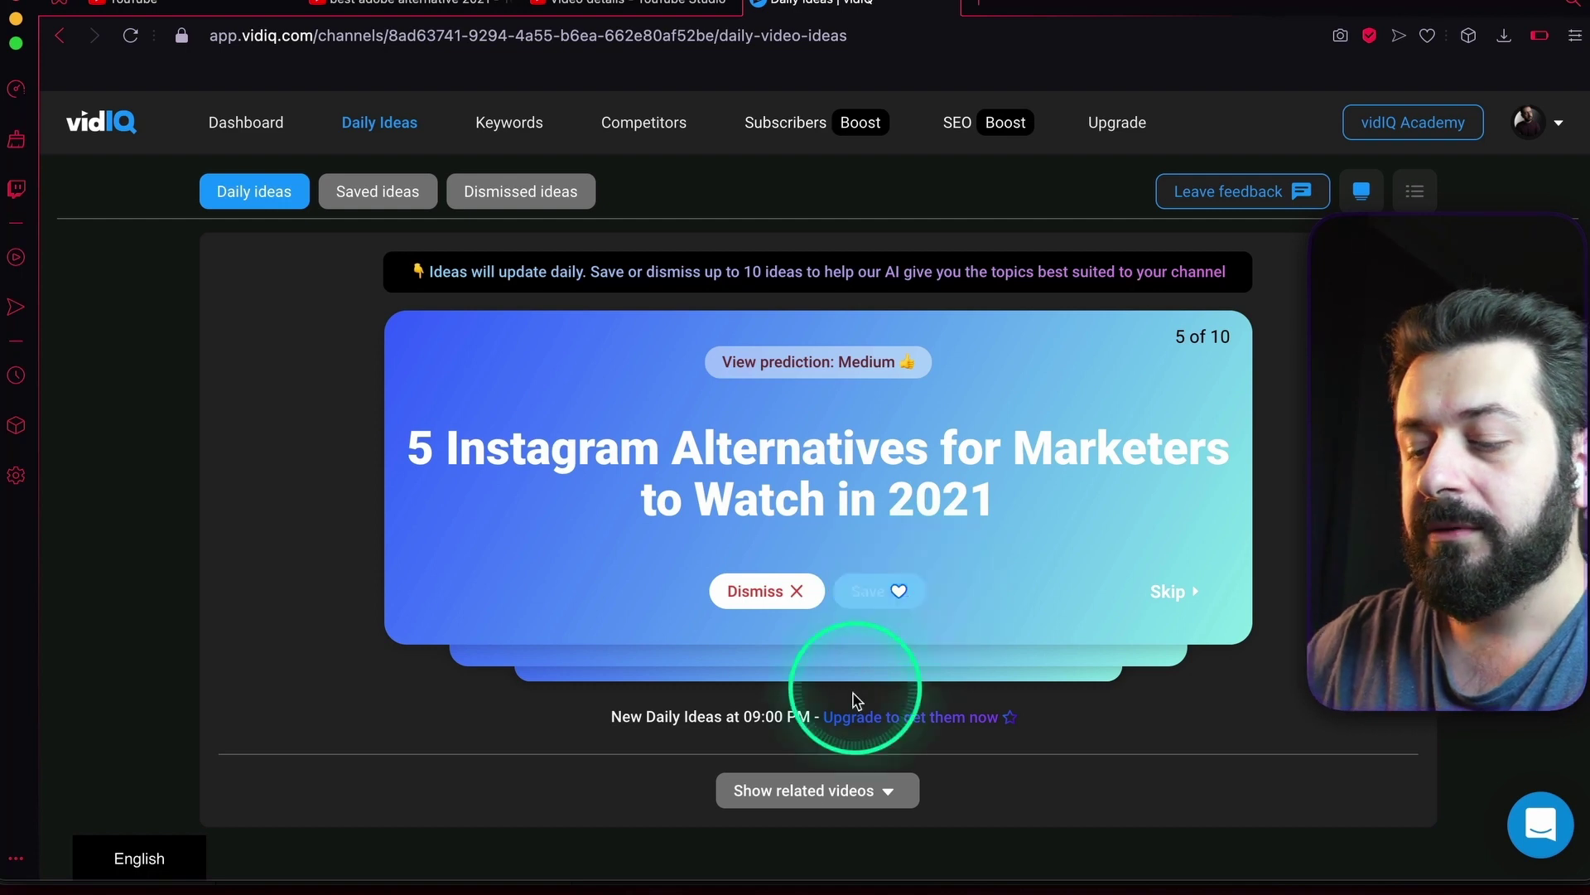
left_click(837, 788)
scroll(898, 738, "down", 2)
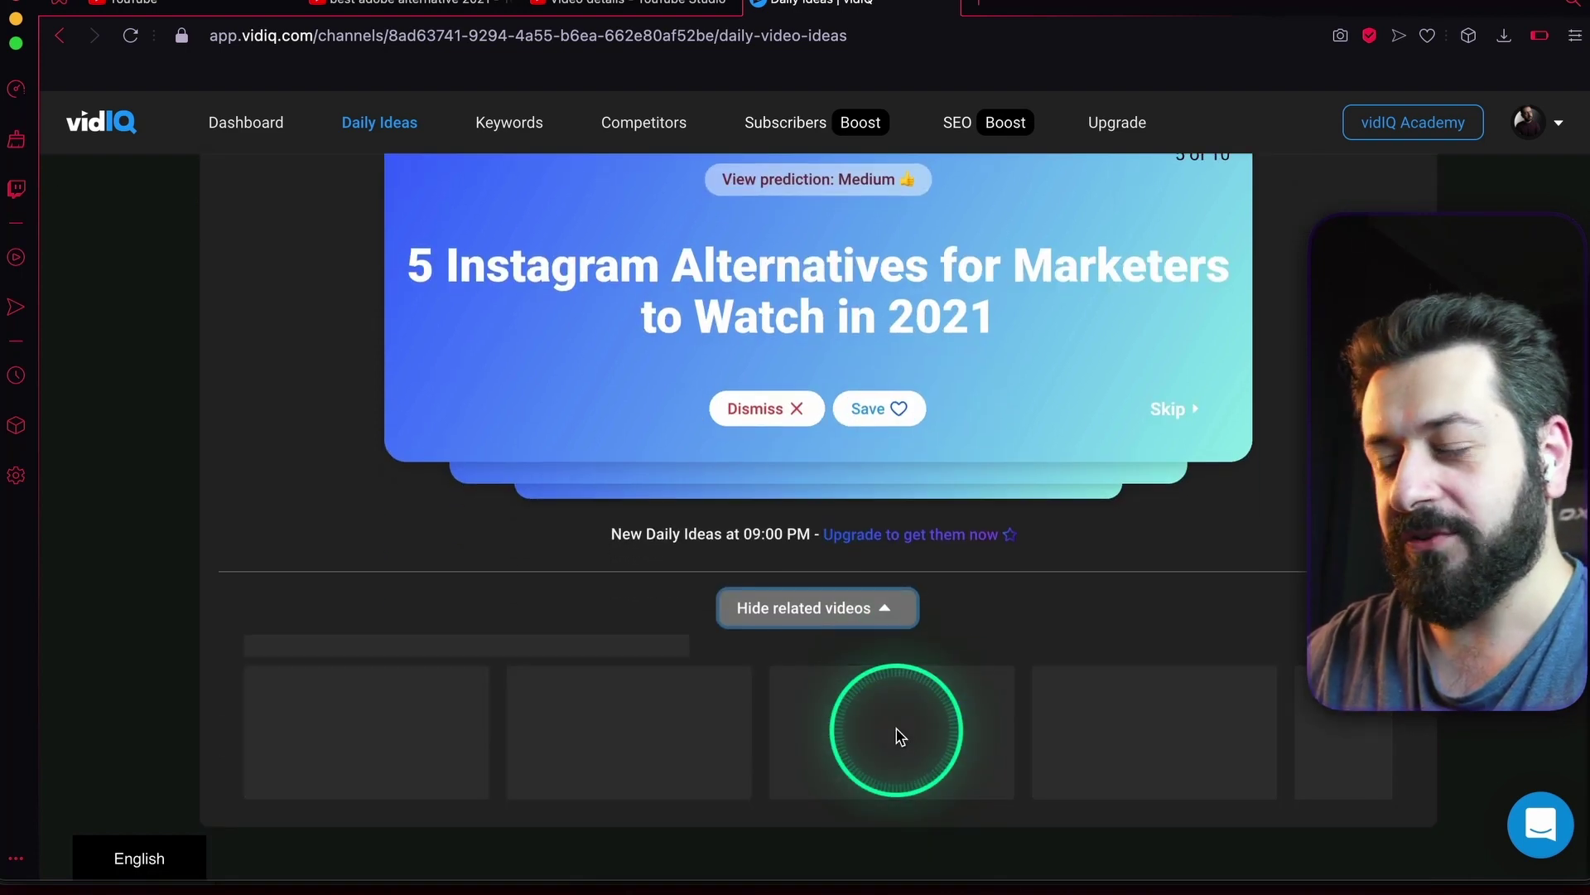
scroll(941, 693, "down", 2)
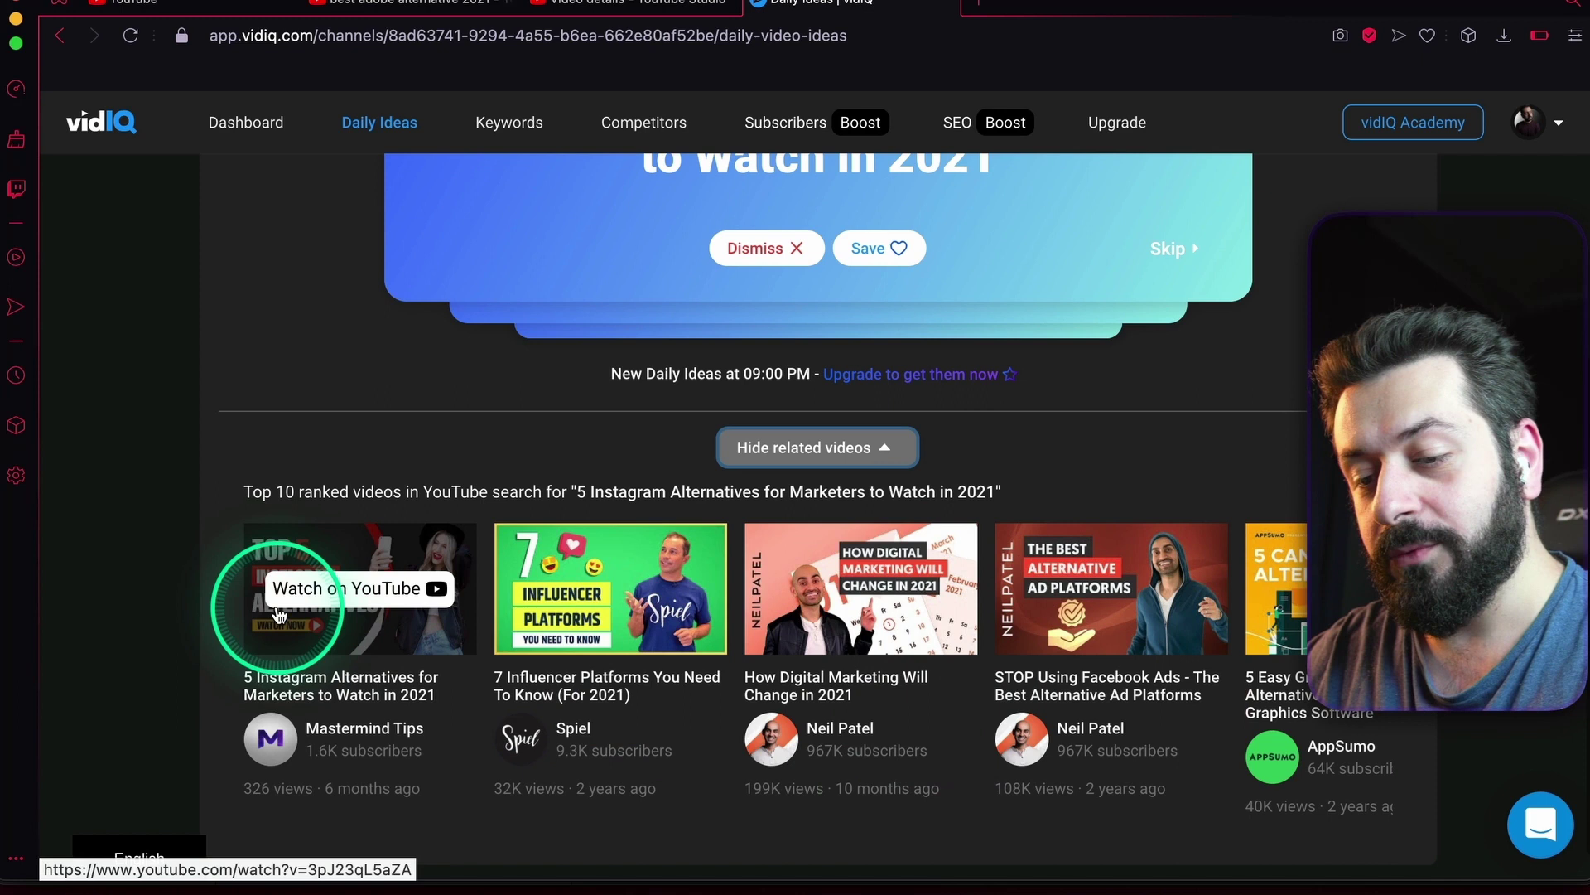
scroll(577, 593, "up", 2)
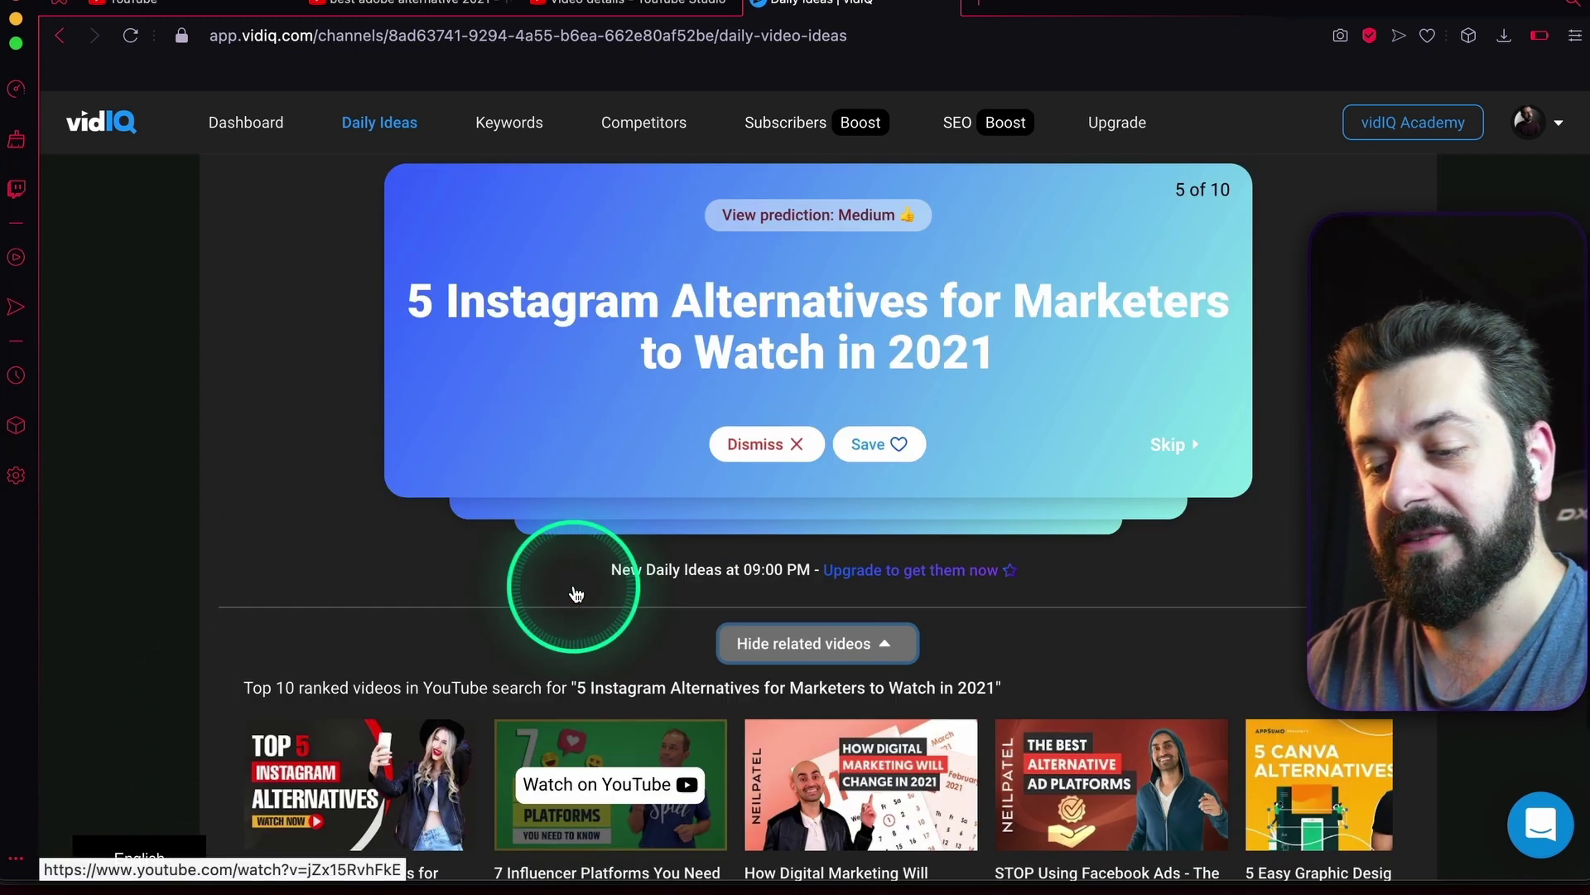
scroll(577, 593, "up", 1)
left_click(754, 501)
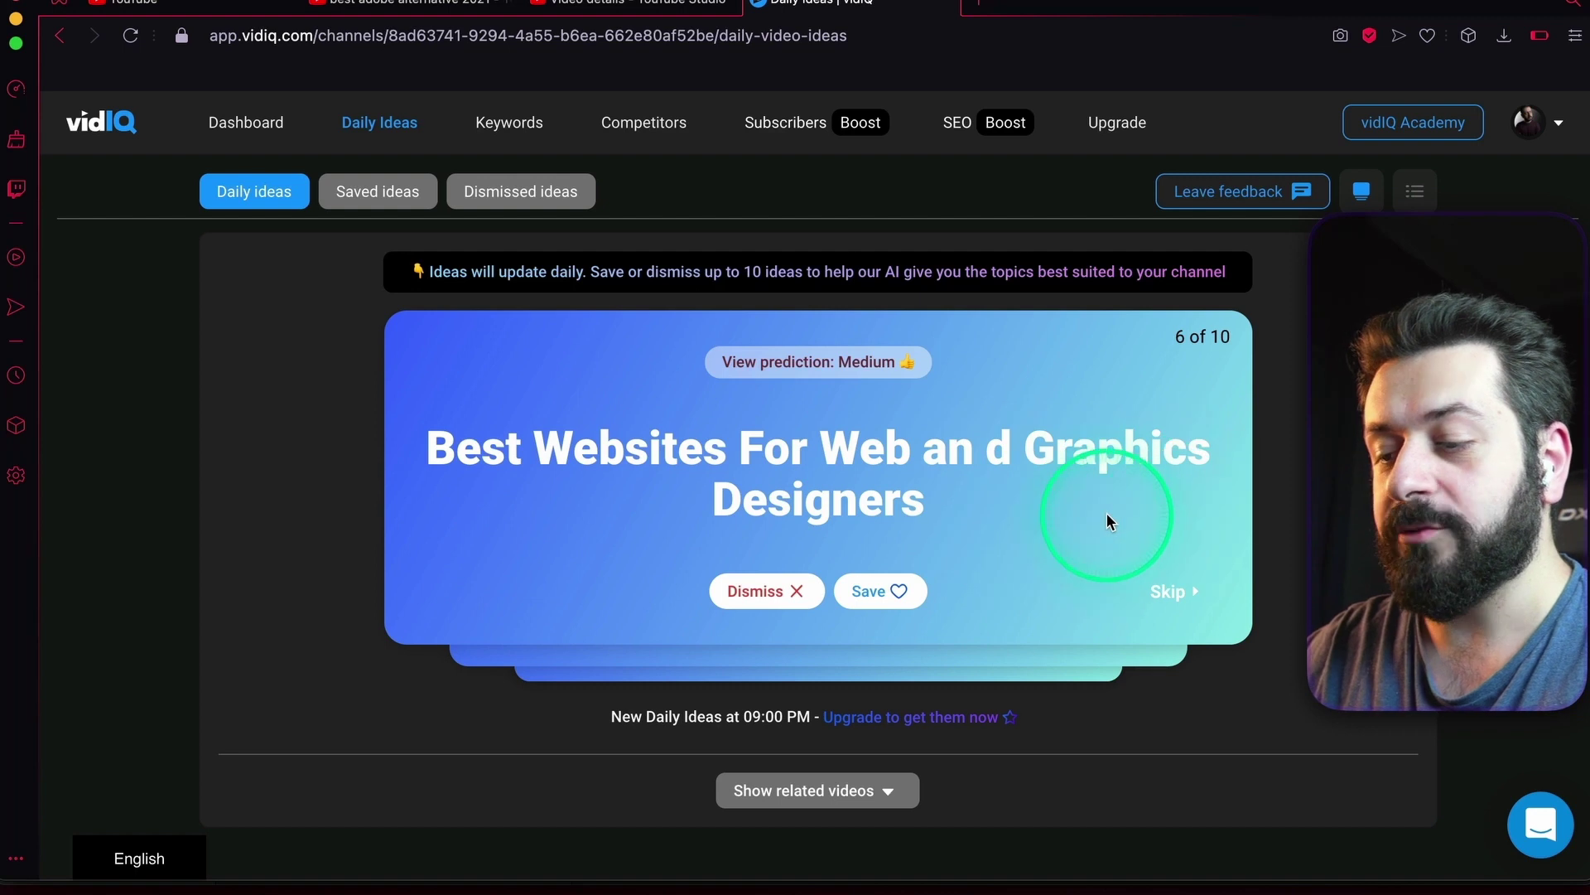
Dismiss the websites-for-designers and Passive Affiliate Sites ideas.
double_click(967, 444)
left_click(755, 609)
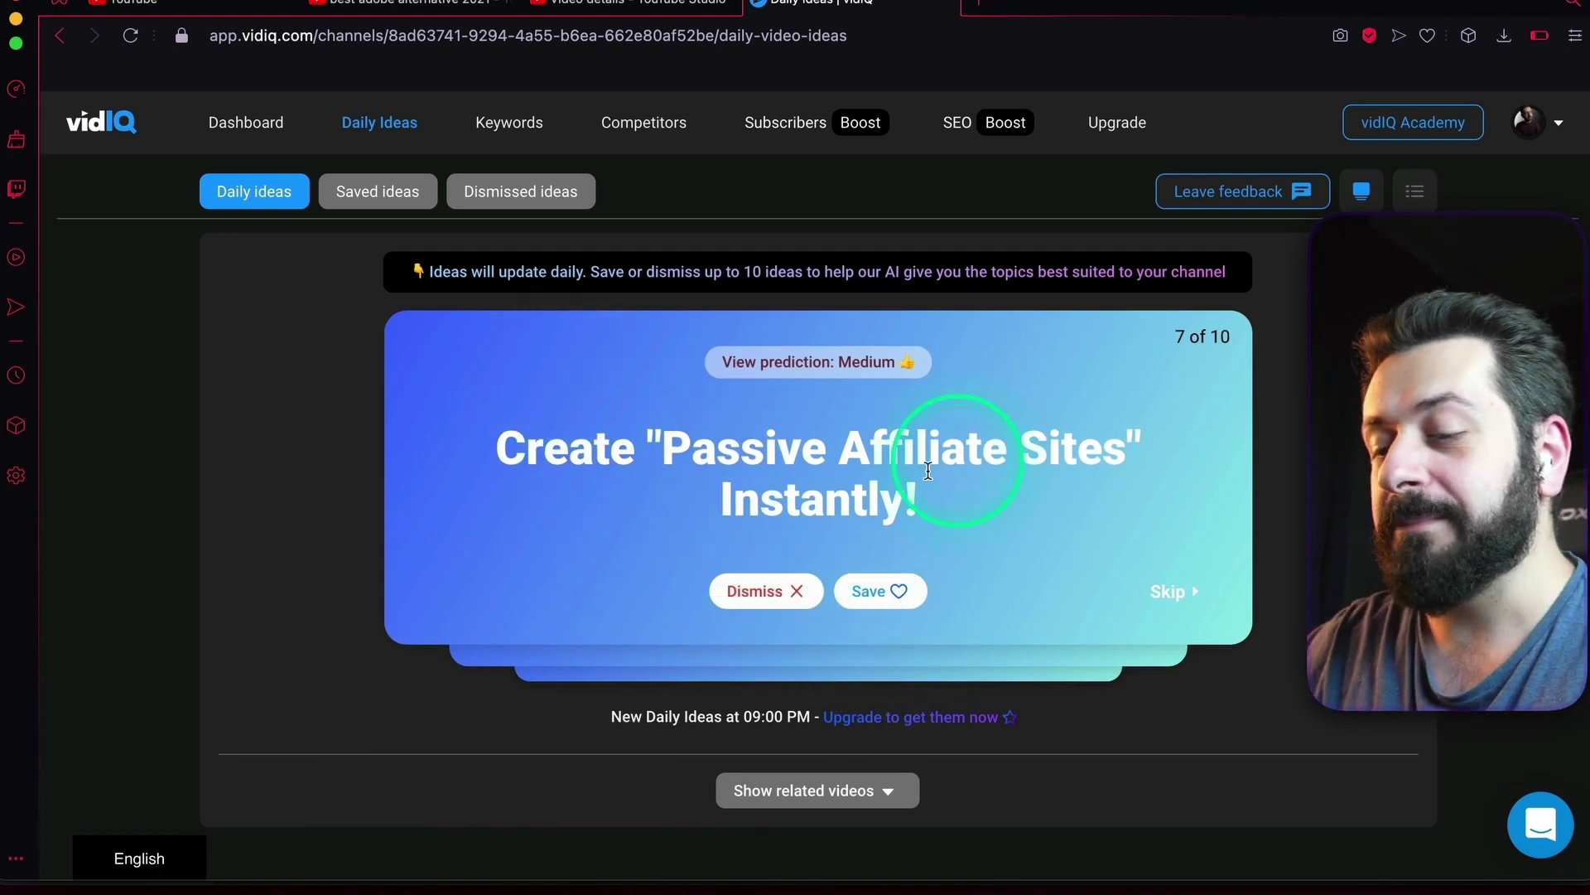
left_click(761, 590)
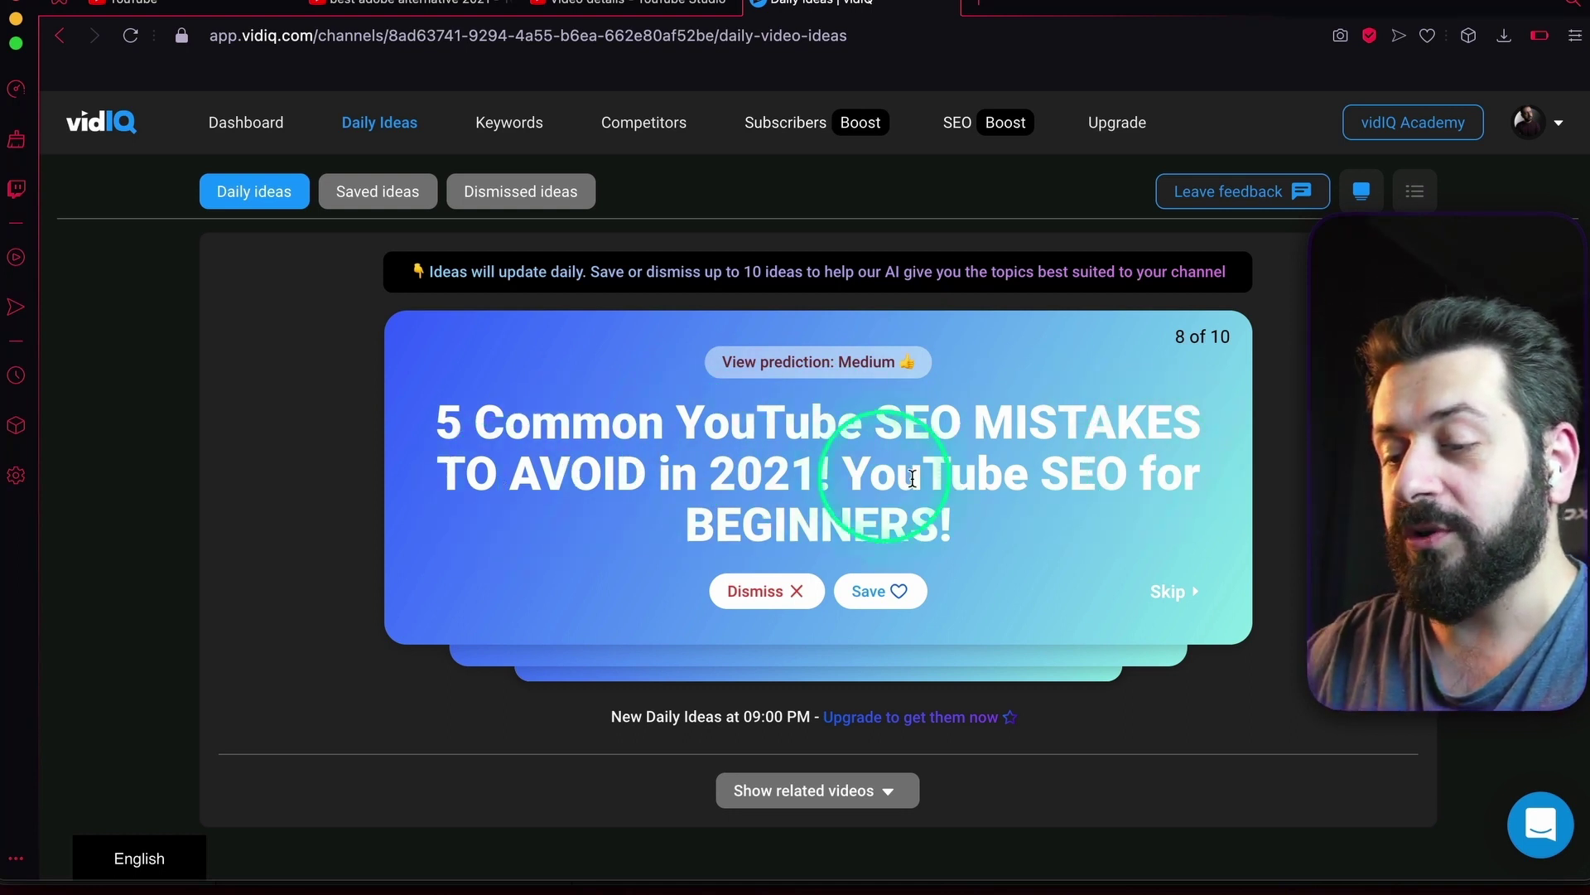
Review the related videos for the YouTube SEO mistakes idea and save it.
left_click(872, 788)
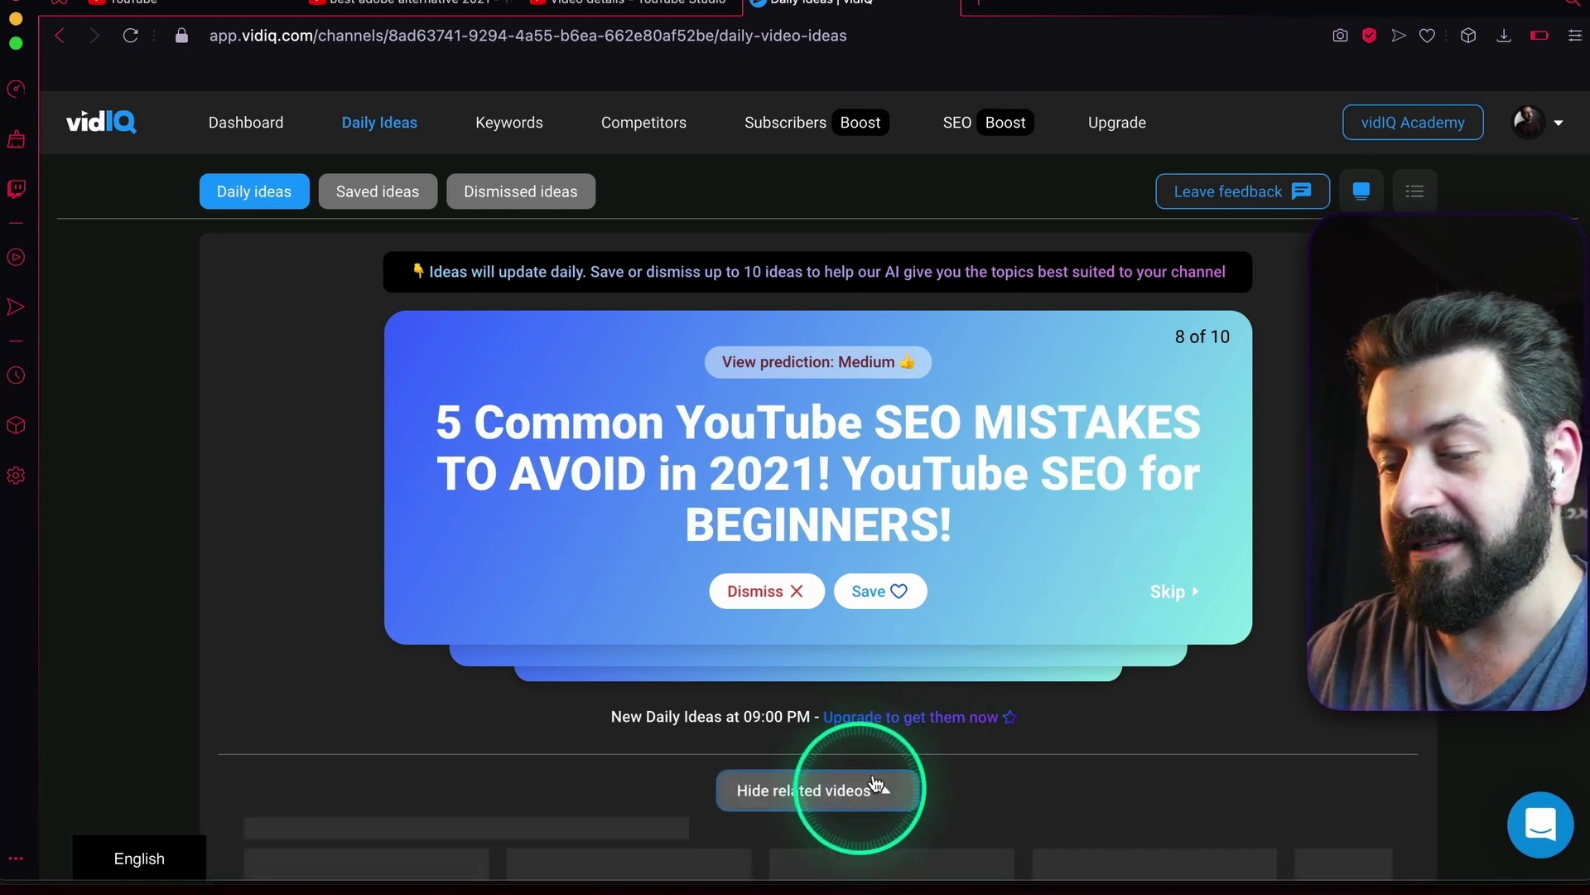
scroll(982, 702, "down", 2)
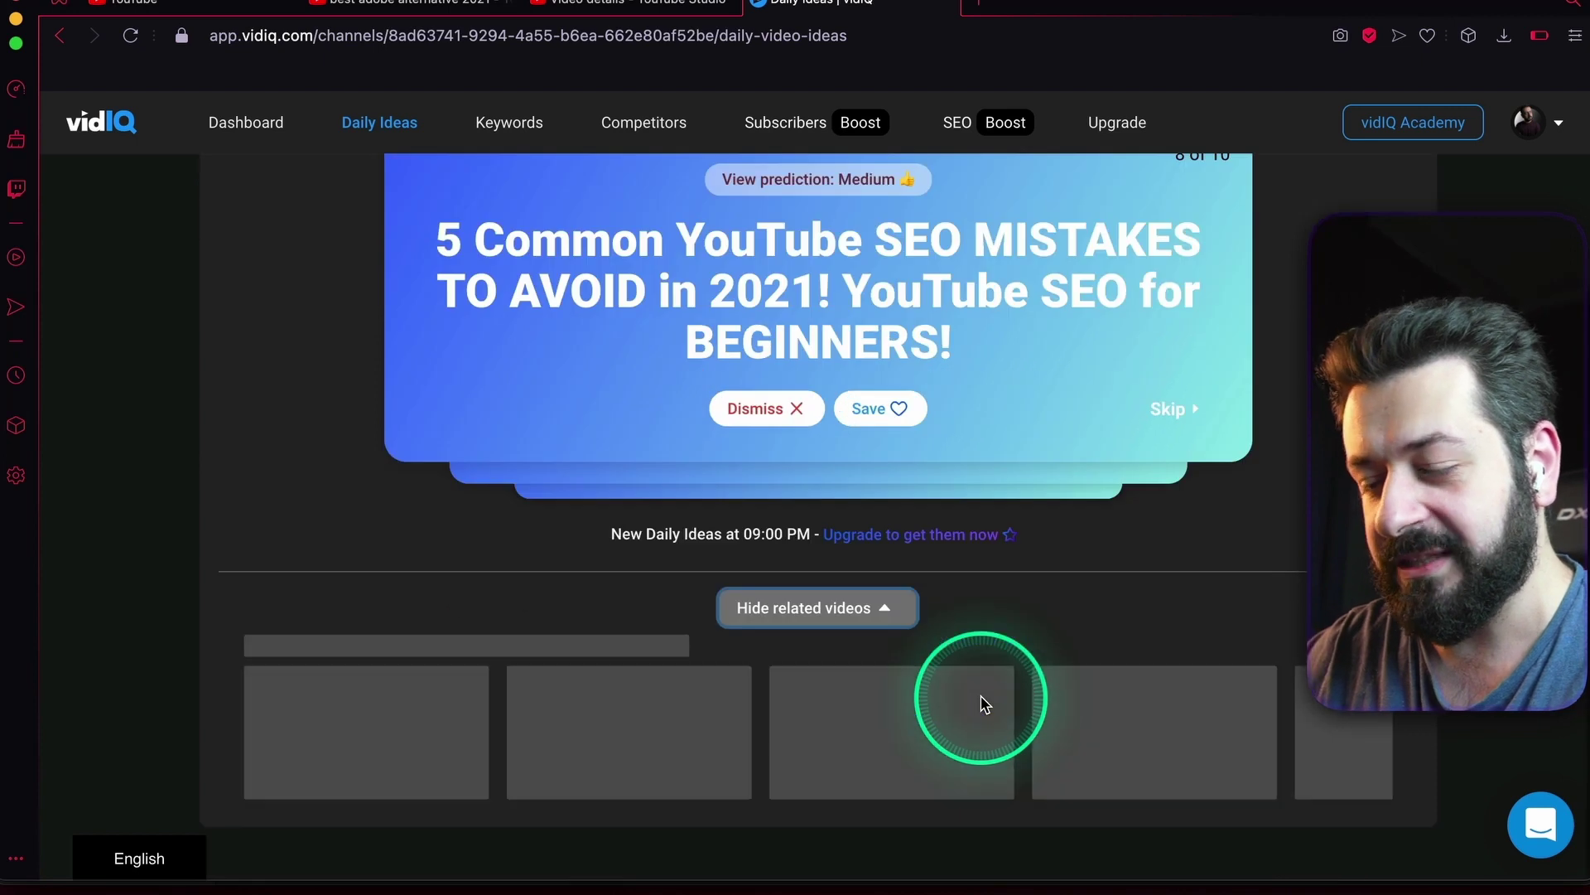
scroll(629, 671, "down", 1)
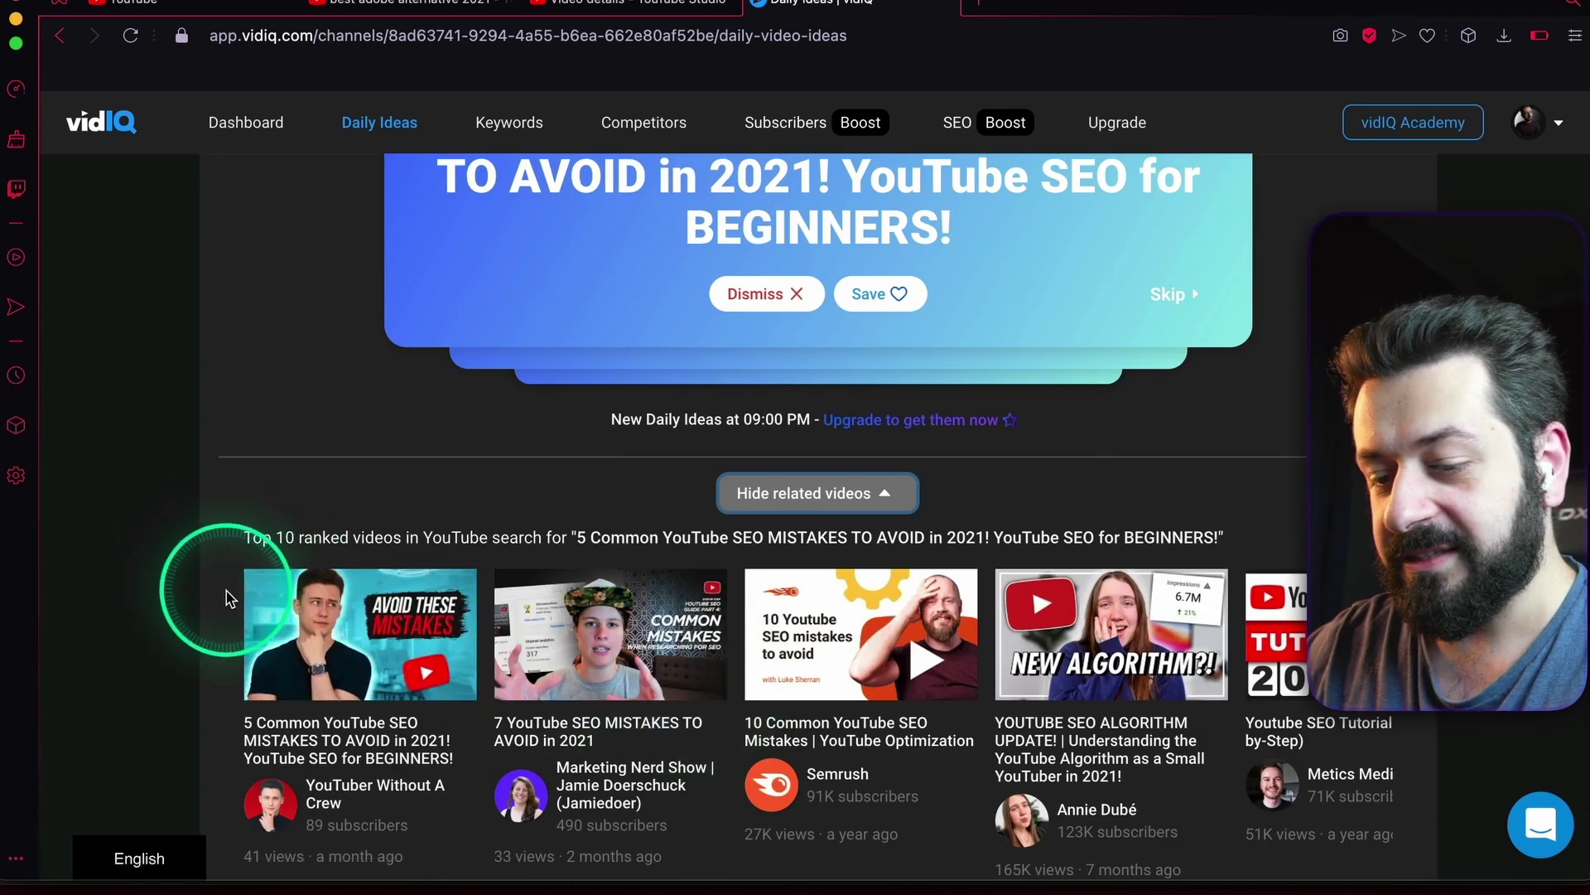
scroll(159, 735, "down", 1)
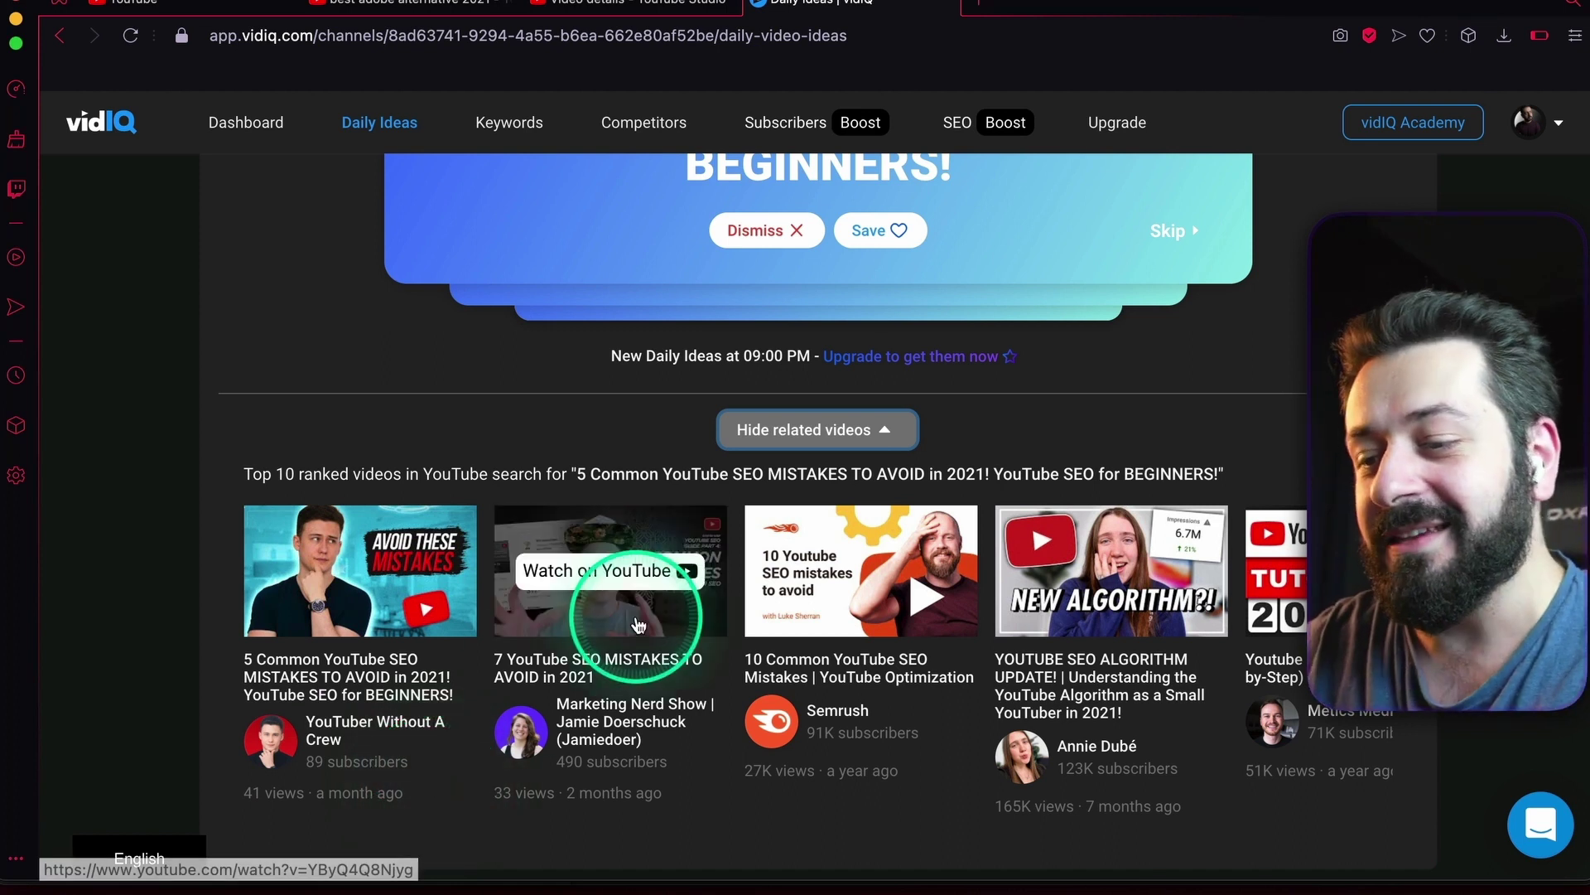
scroll(331, 650, "up", 1)
scroll(352, 678, "down", 1)
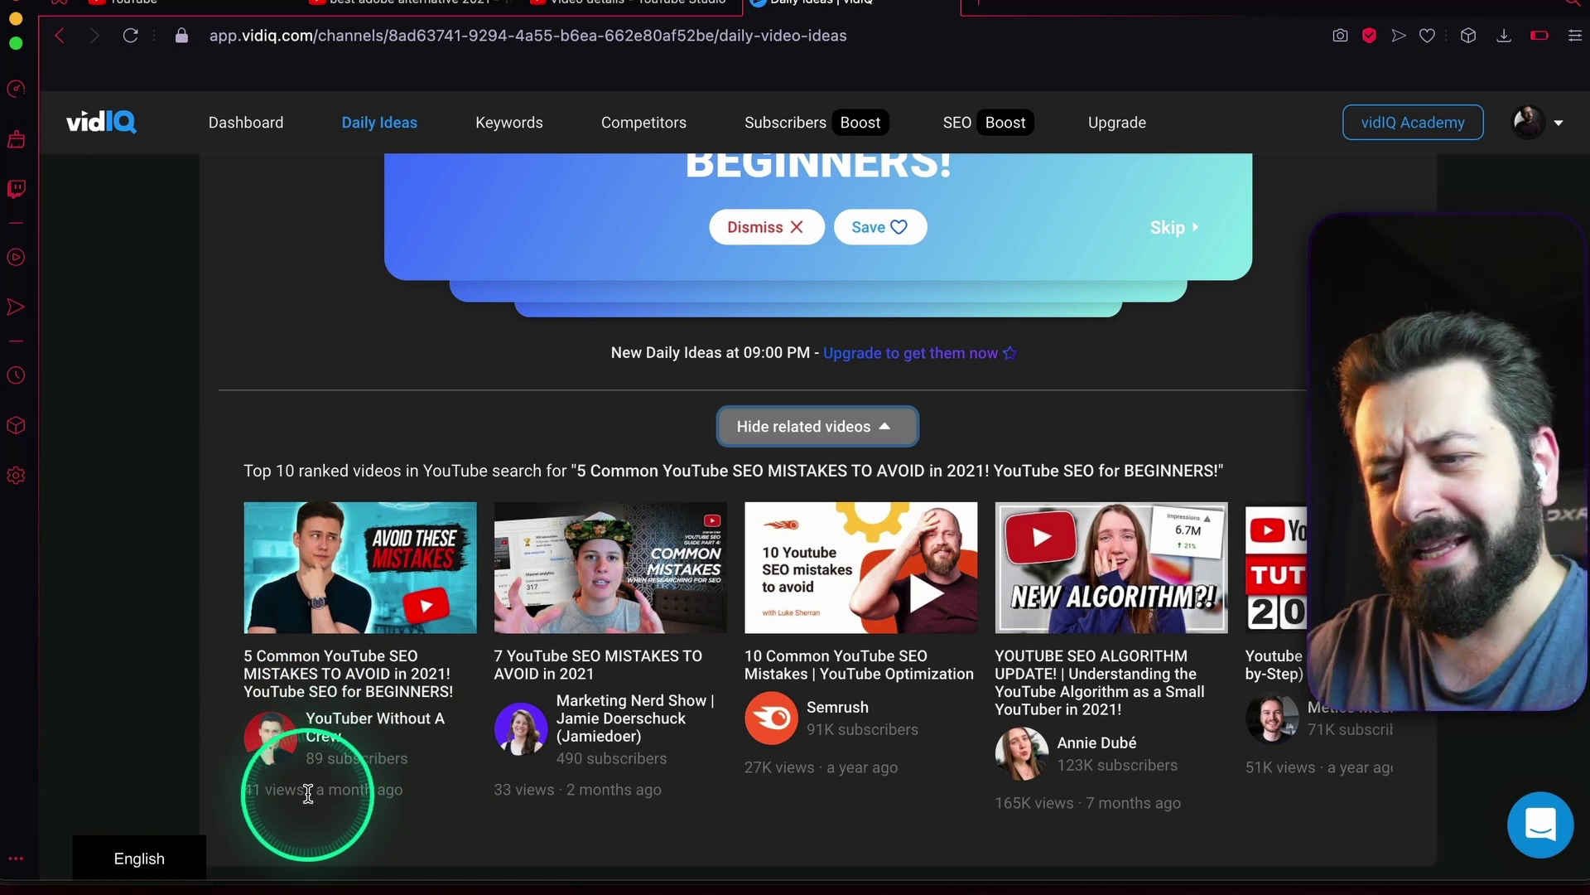
scroll(444, 346, "up", 3)
left_click(907, 453)
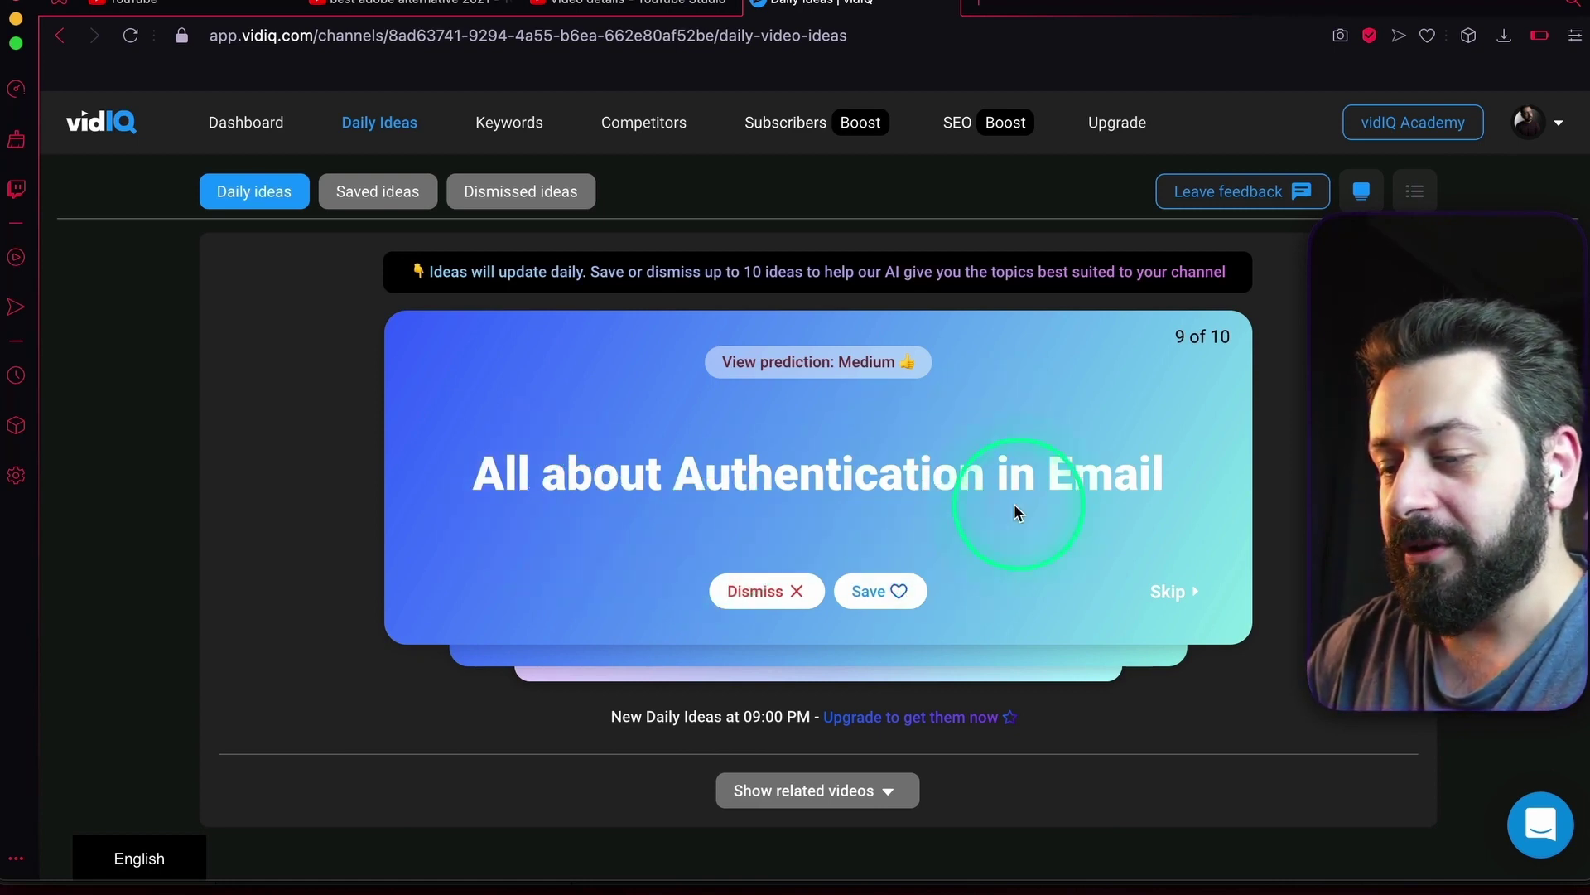
left_click(748, 601)
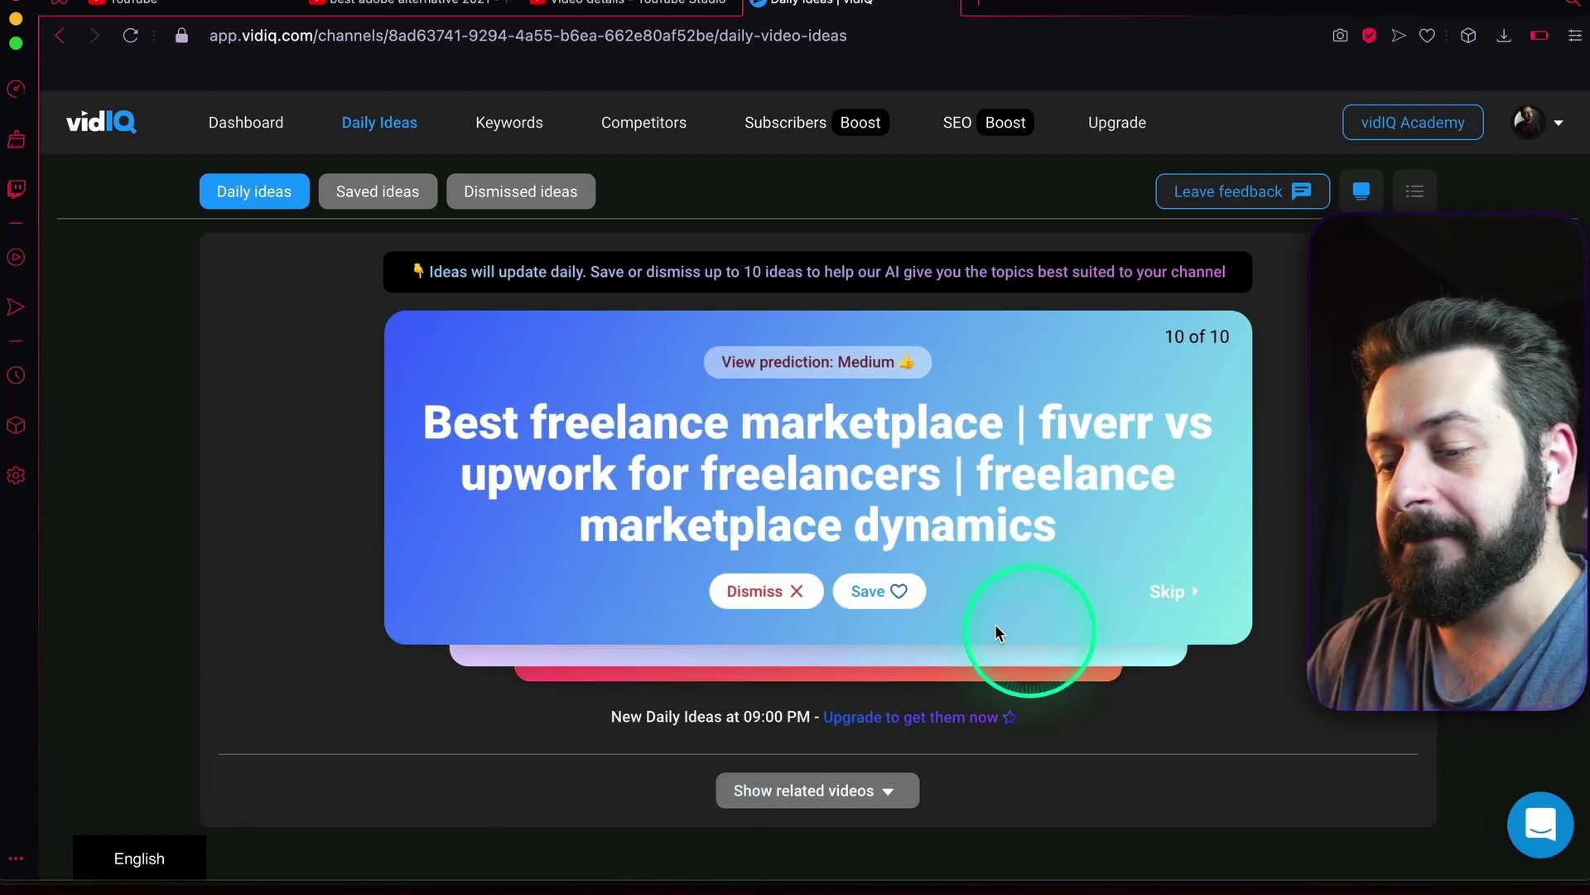
left_click(757, 579)
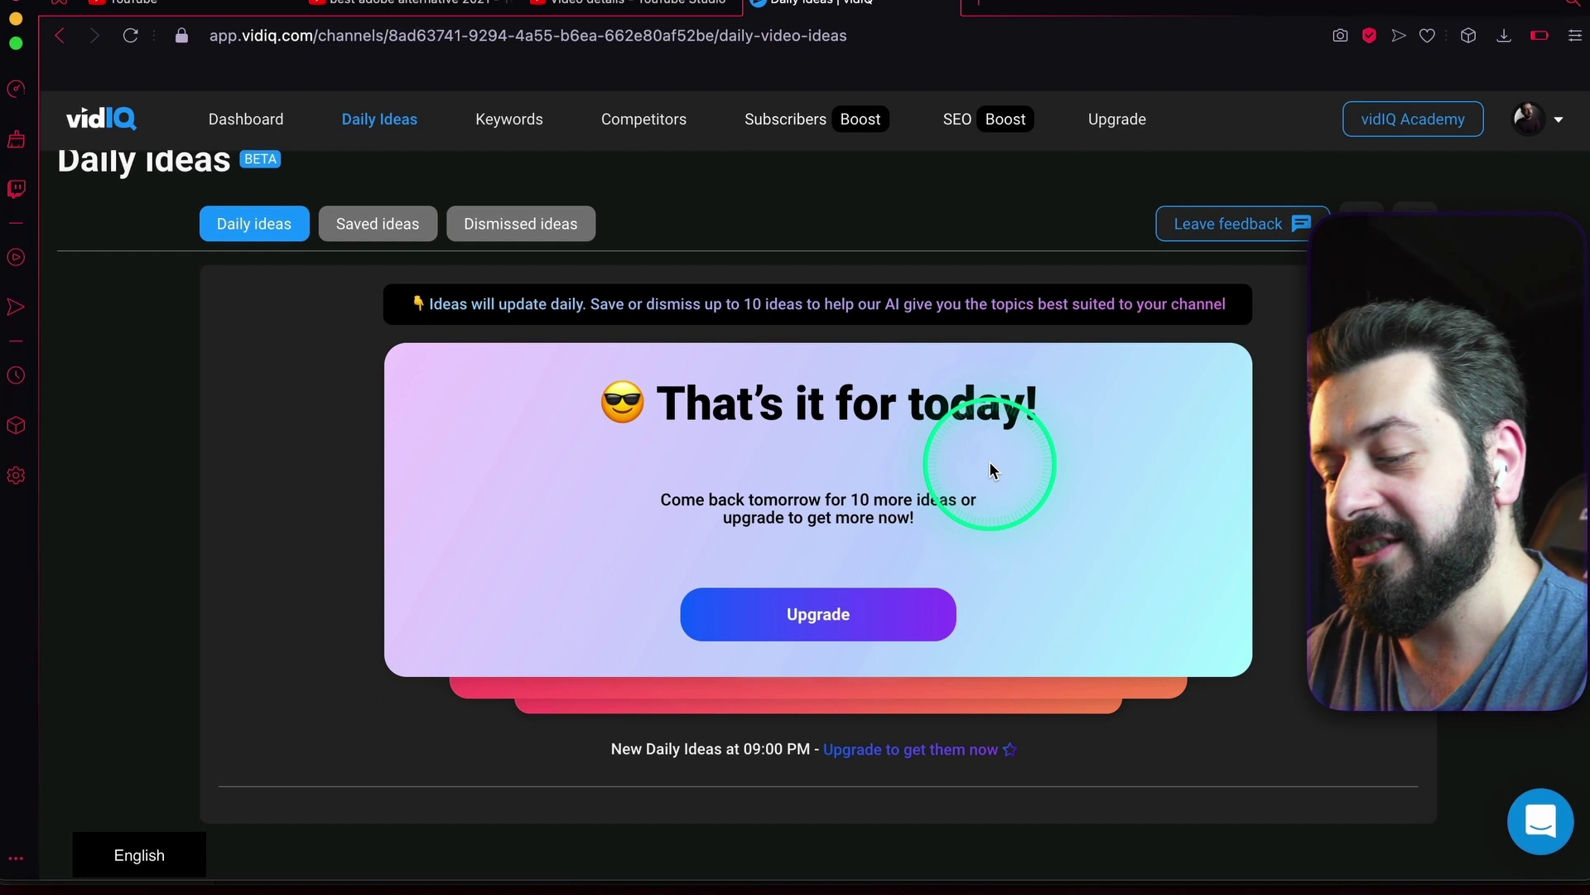
left_click(383, 241)
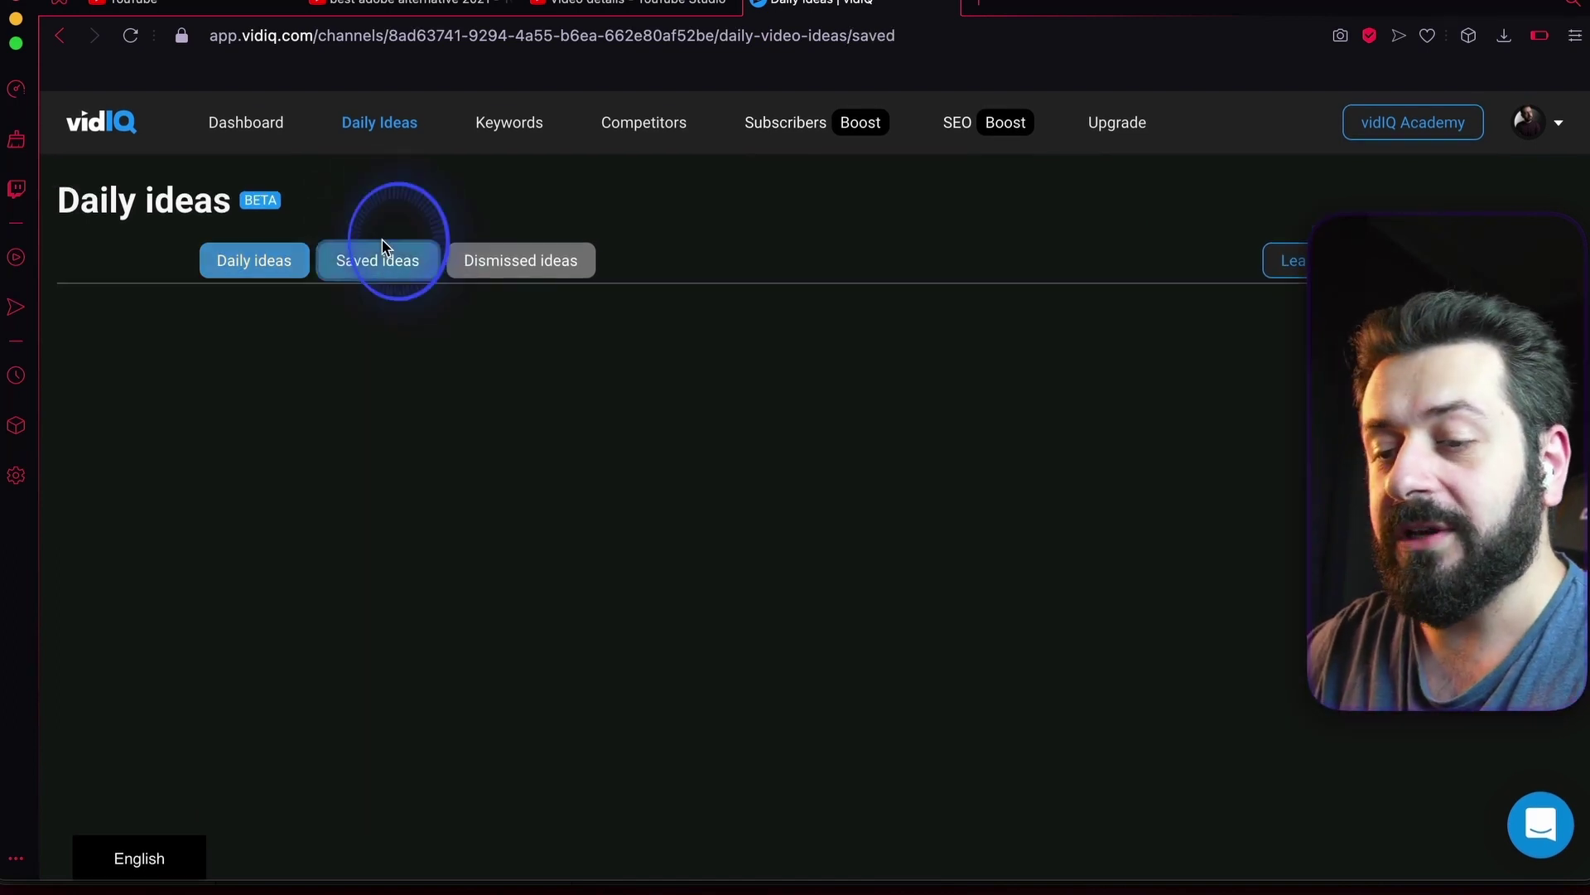
scroll(743, 617, "down", 3)
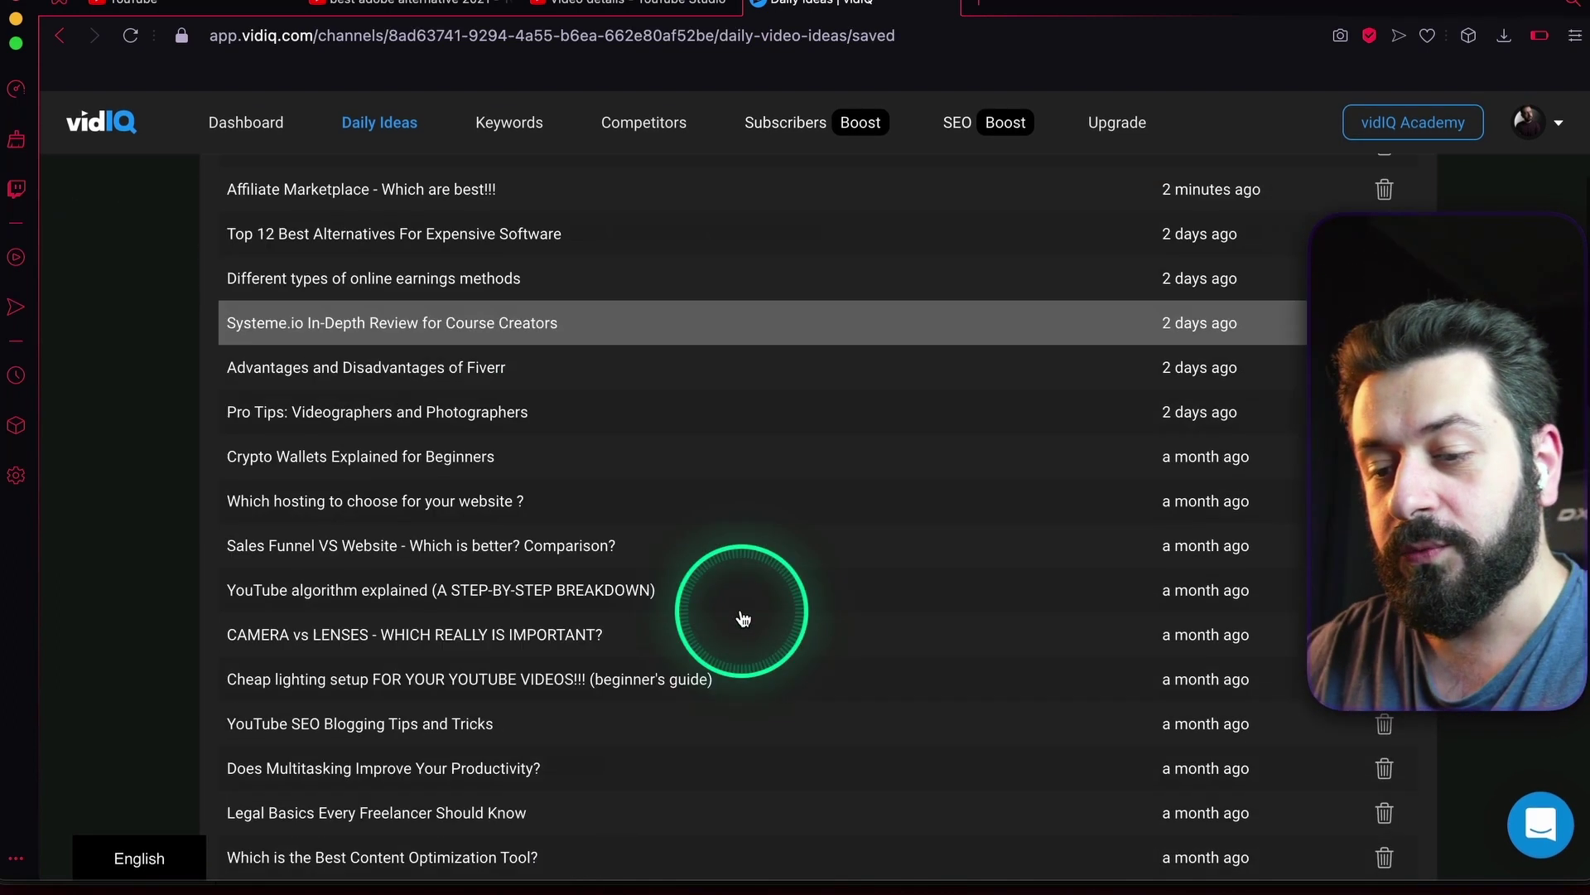
scroll(743, 617, "down", 15)
scroll(743, 617, "up", 20)
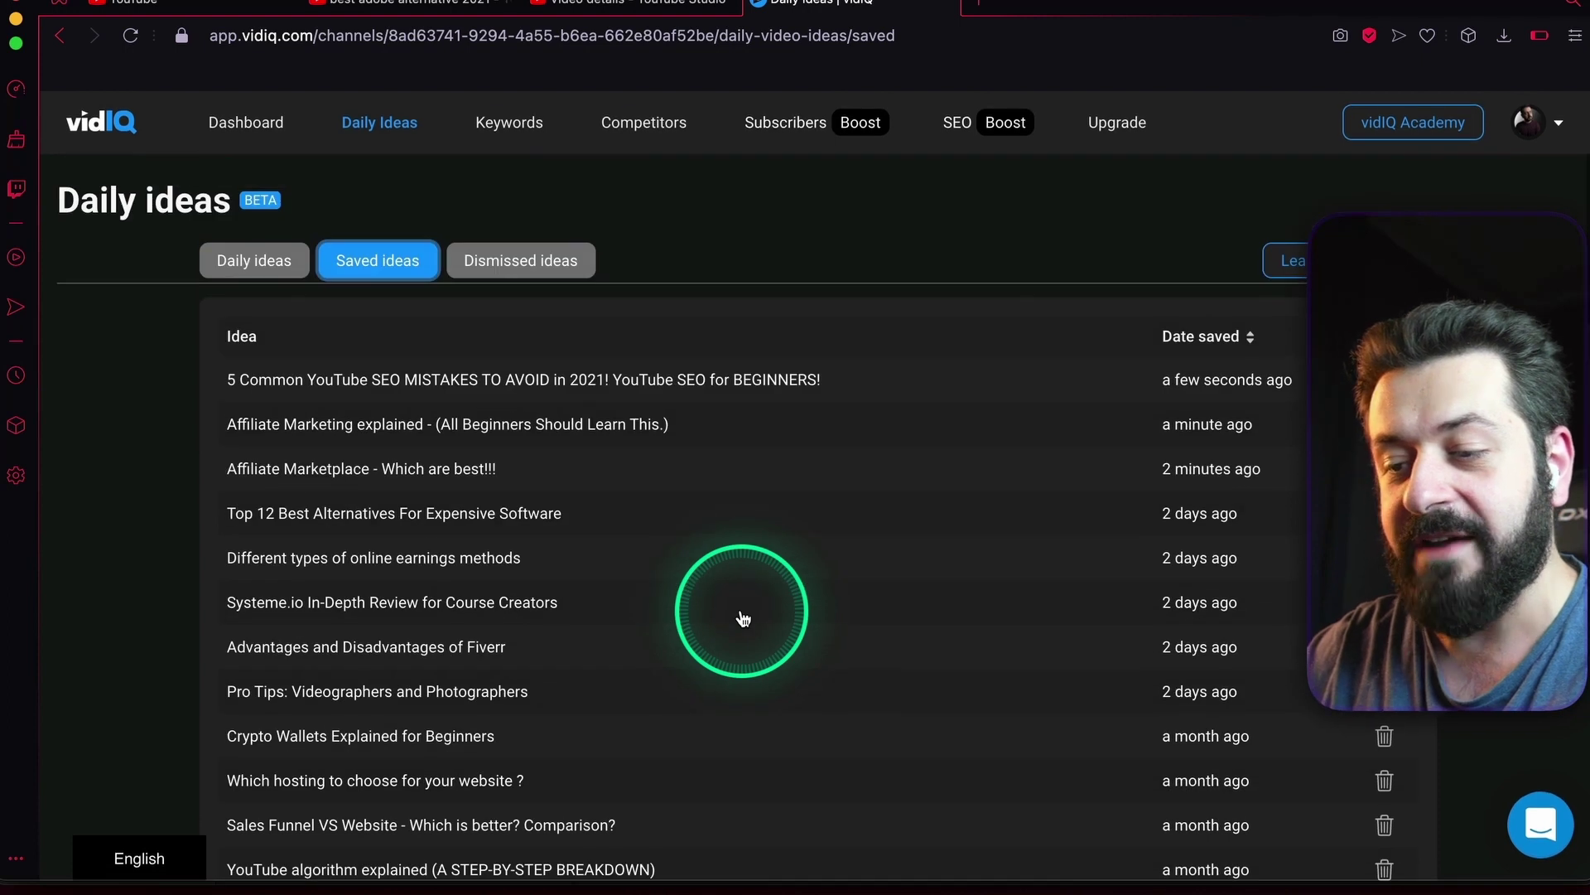
left_click(500, 259)
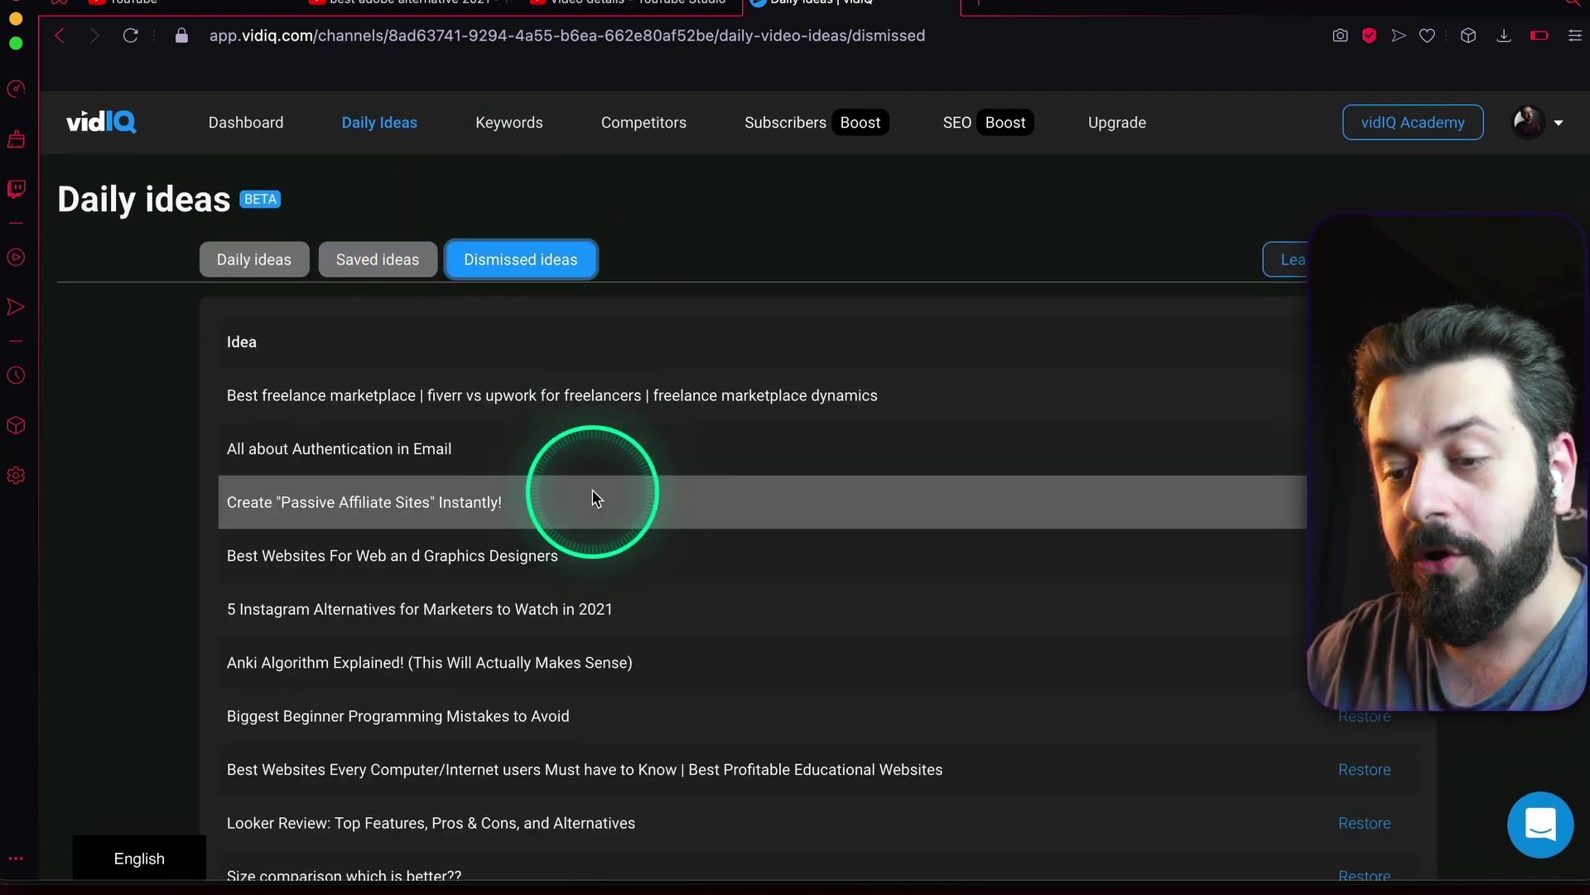
scroll(595, 496, "down", 10)
scroll(593, 469, "up", 15)
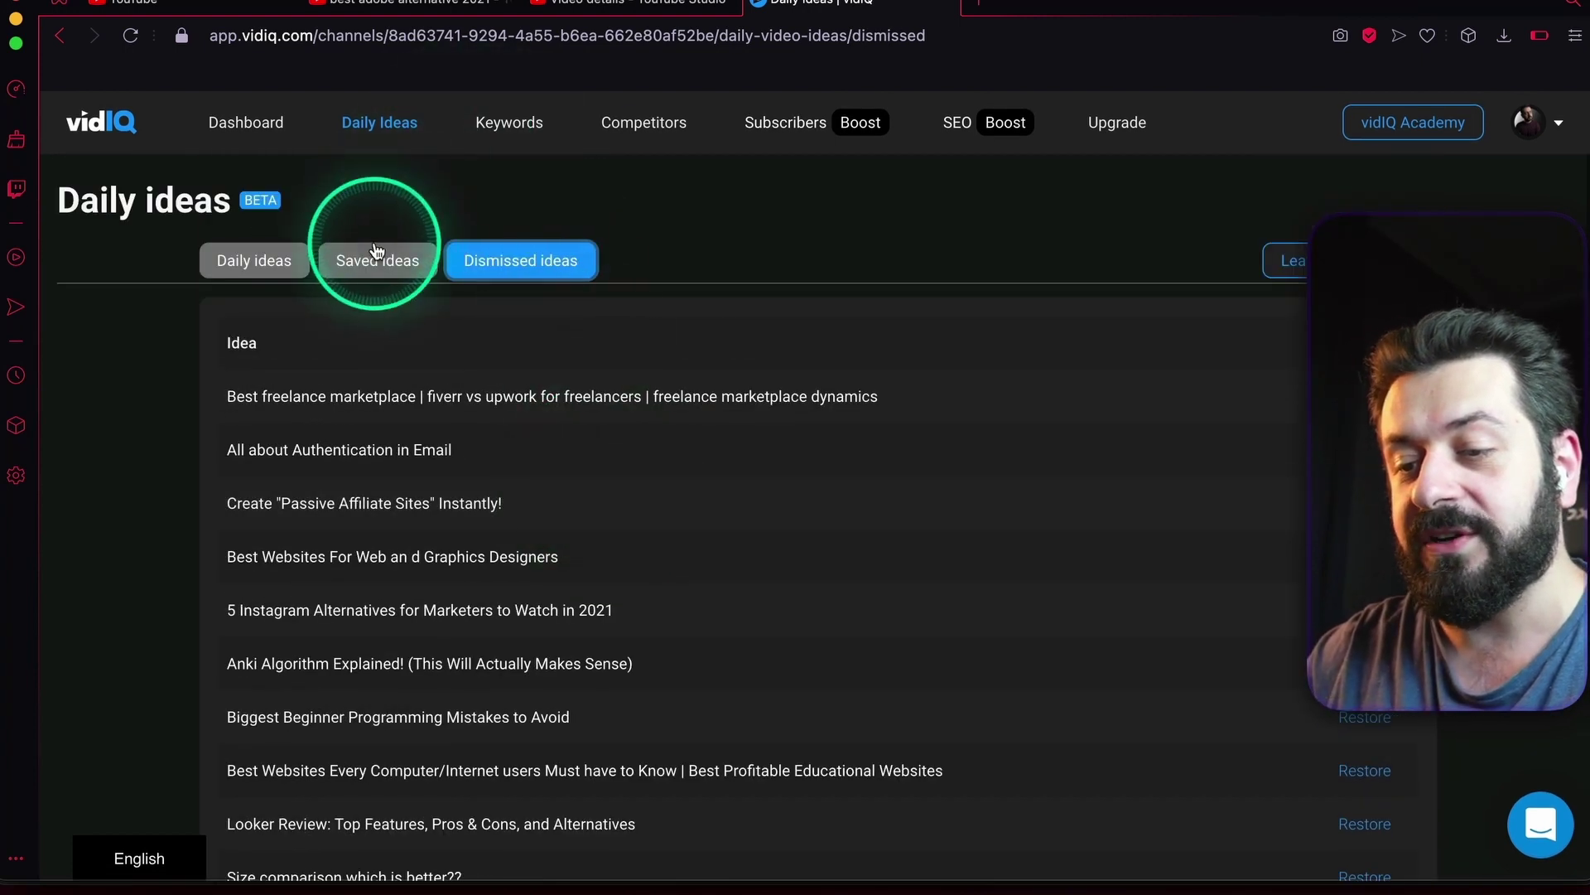
left_click(376, 256)
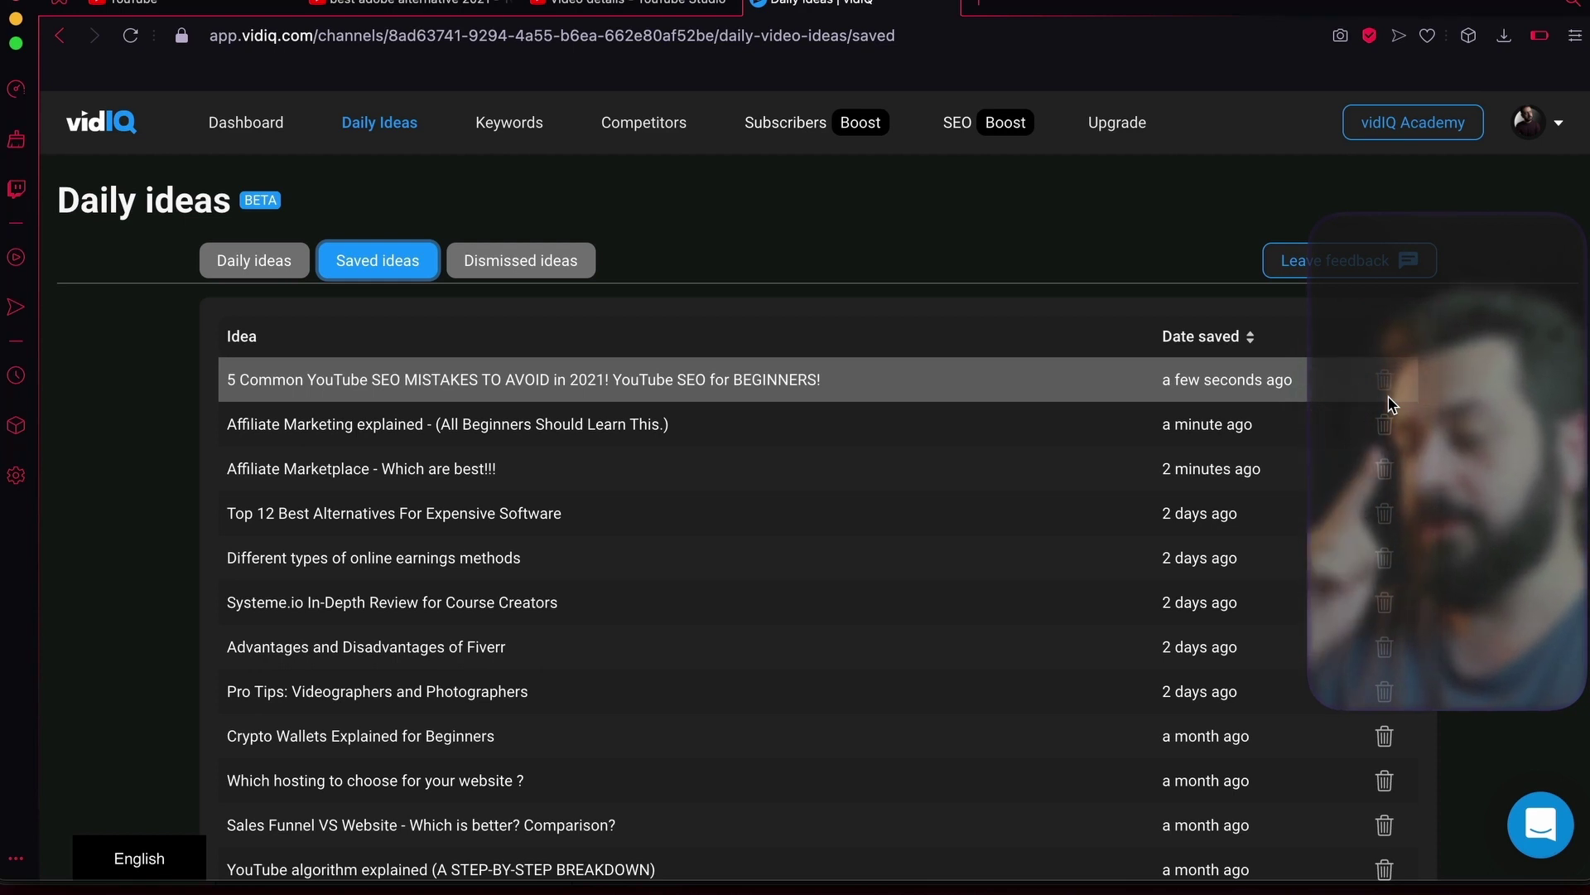
Expand 'Crypto Wallets Explained for Beginners' in Saved ideas to show its top 10 videos.
left_click(969, 478)
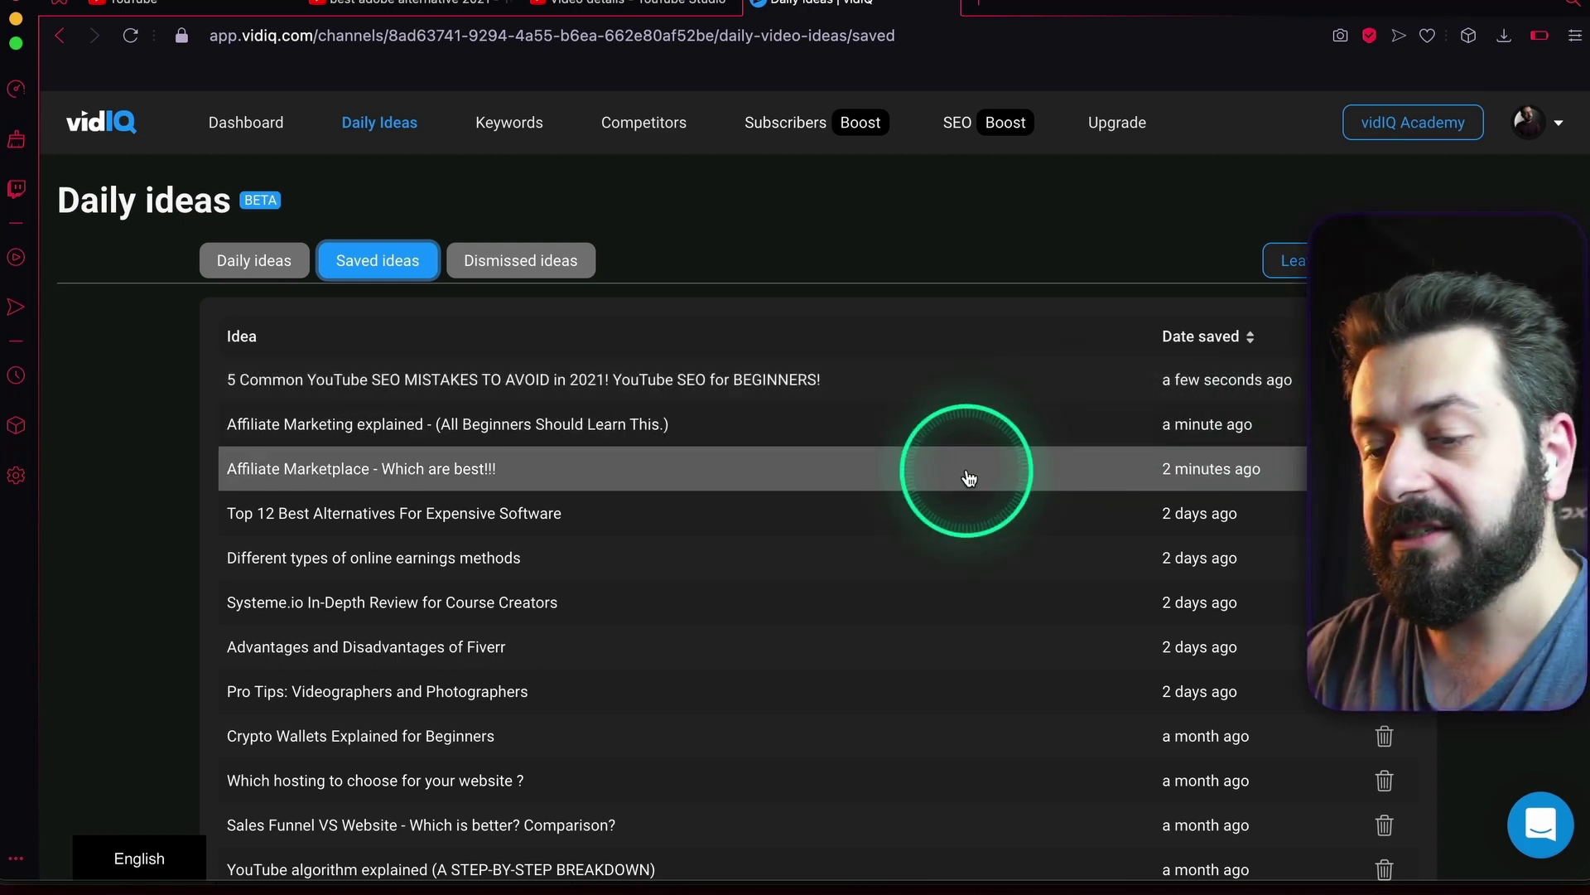
scroll(969, 478, "down", 3)
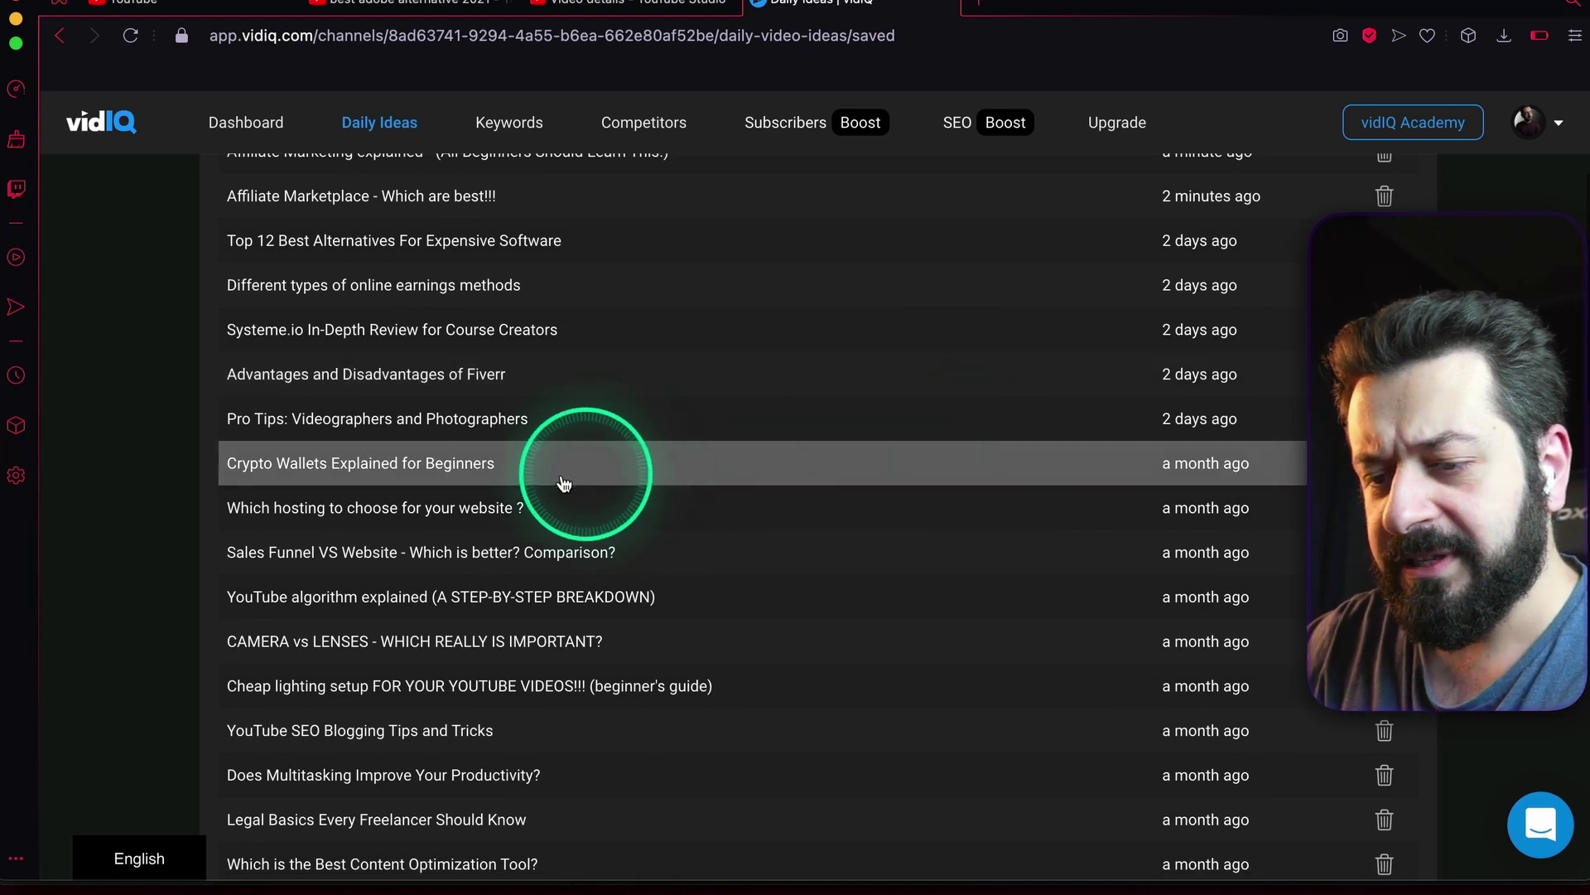
left_click(1068, 467)
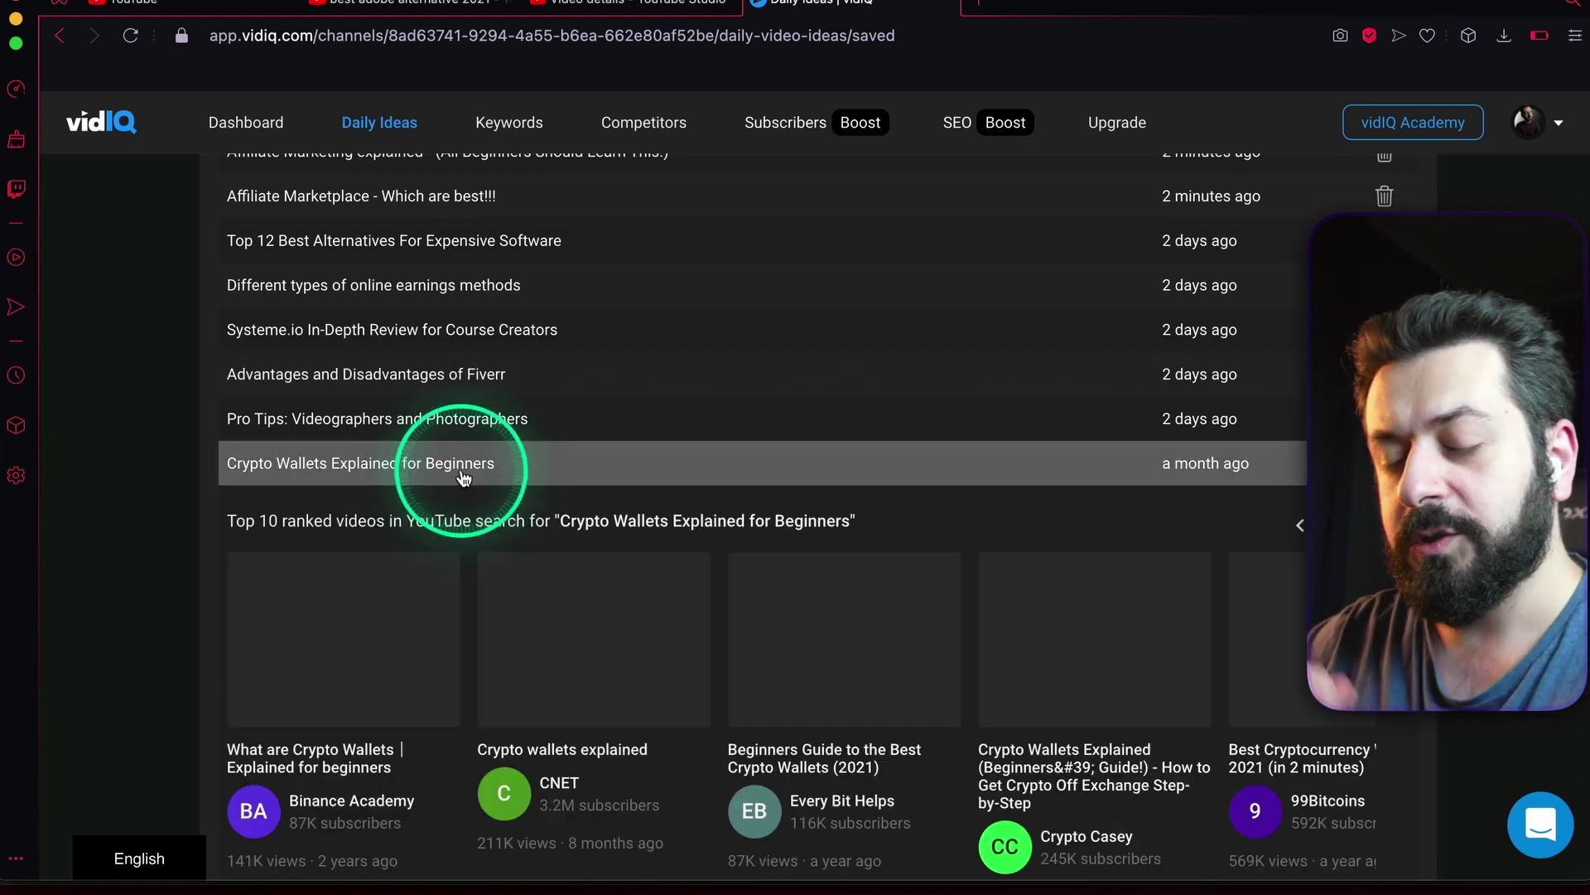
scroll(456, 469, "down", 2)
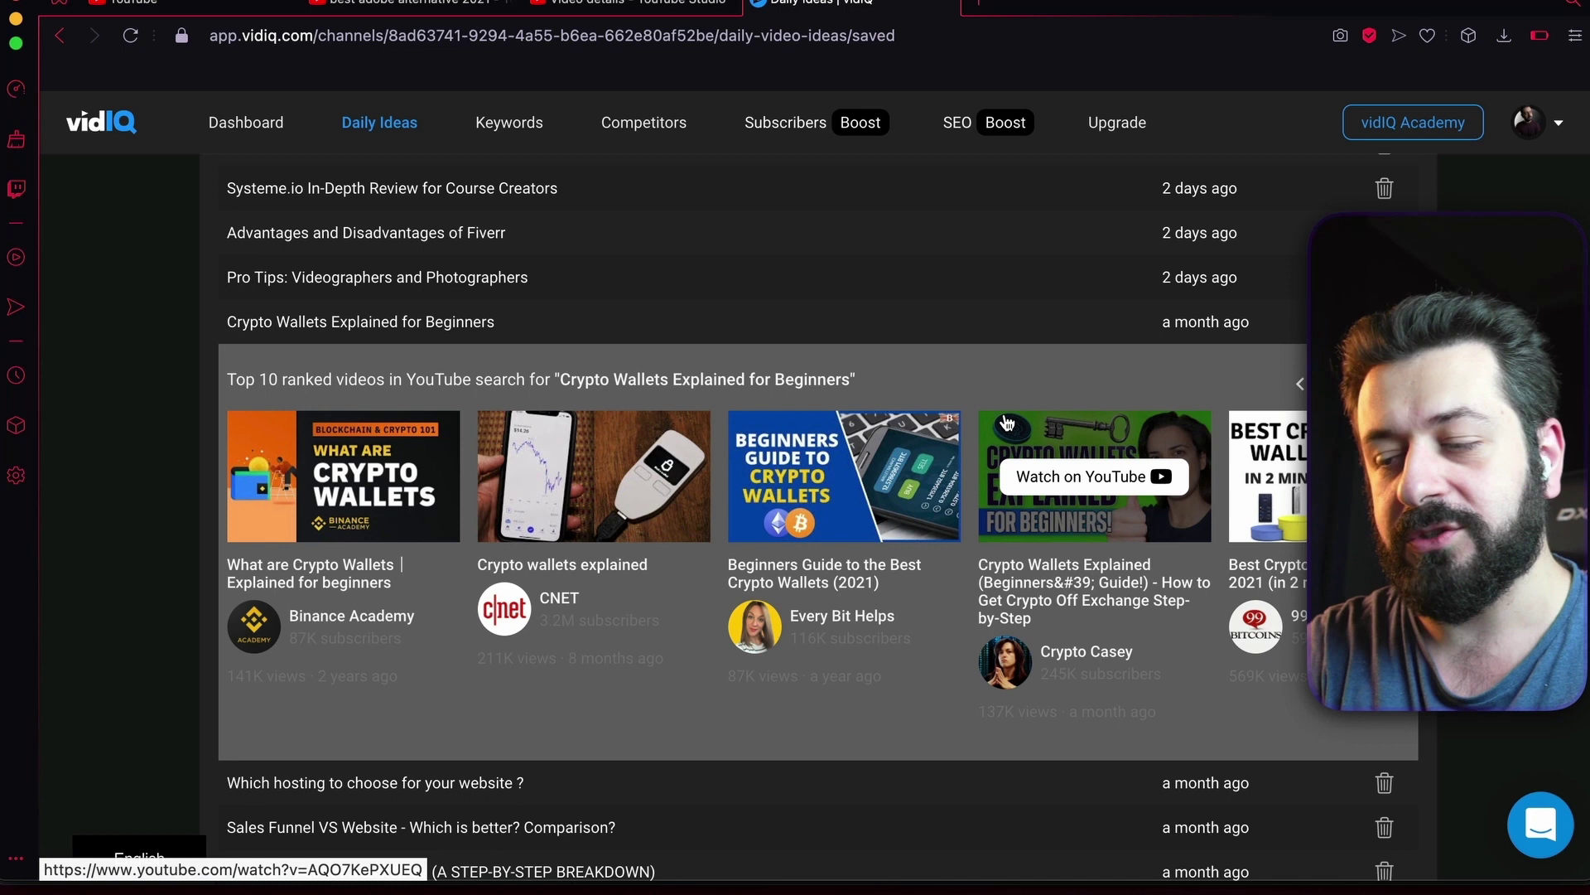
Browse the saved ideas, then switch to Daily ideas, which reads 'That's it for today!'.
left_click(1054, 802)
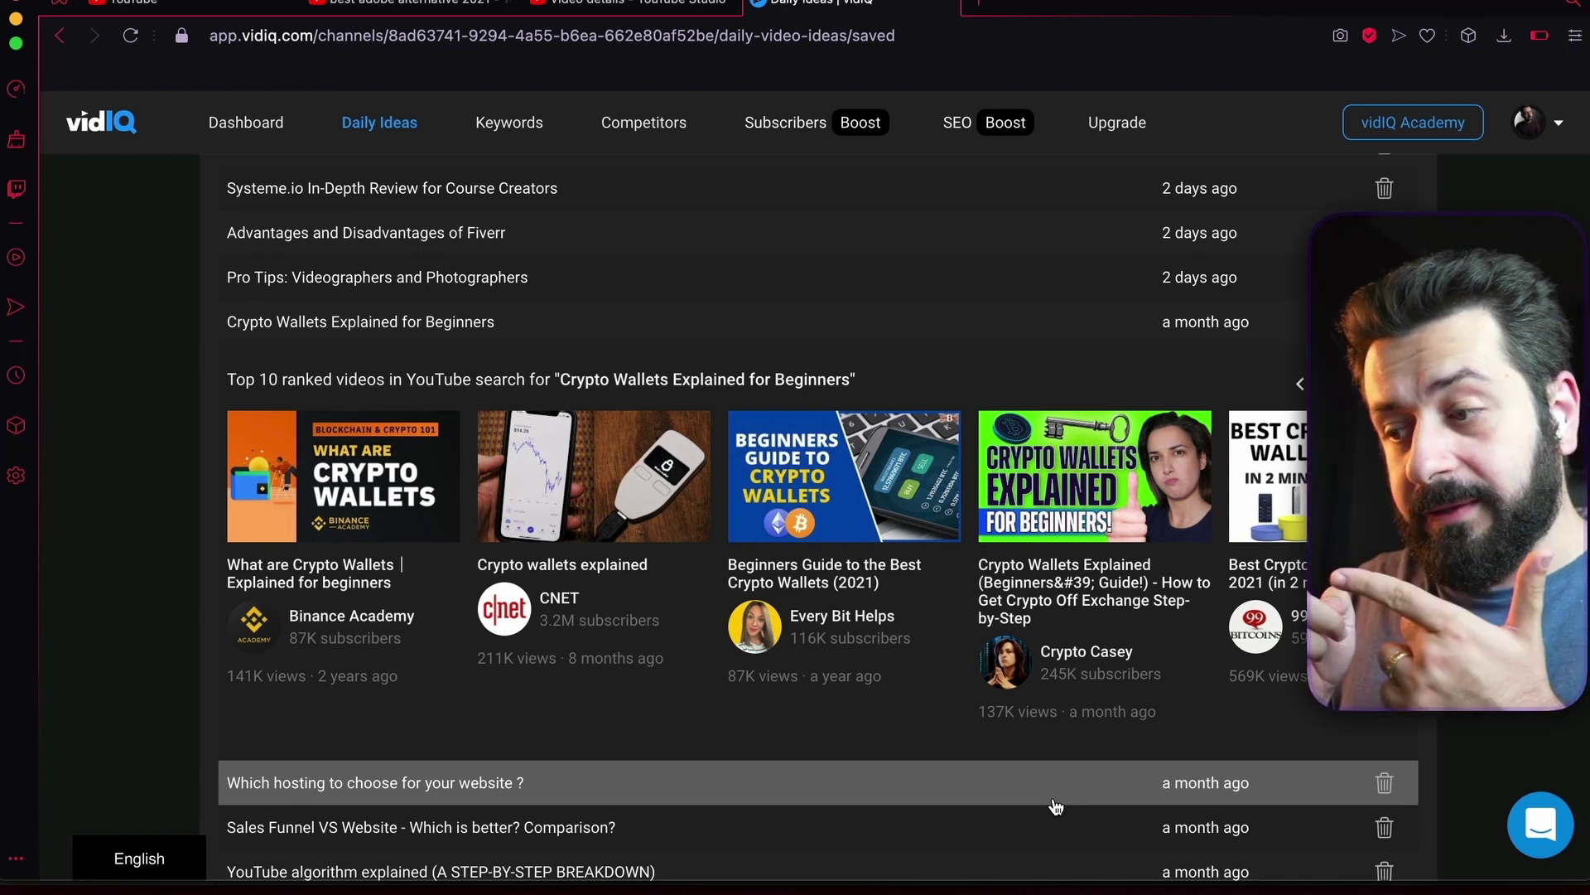
scroll(1056, 806, "down", 3)
left_click(971, 775)
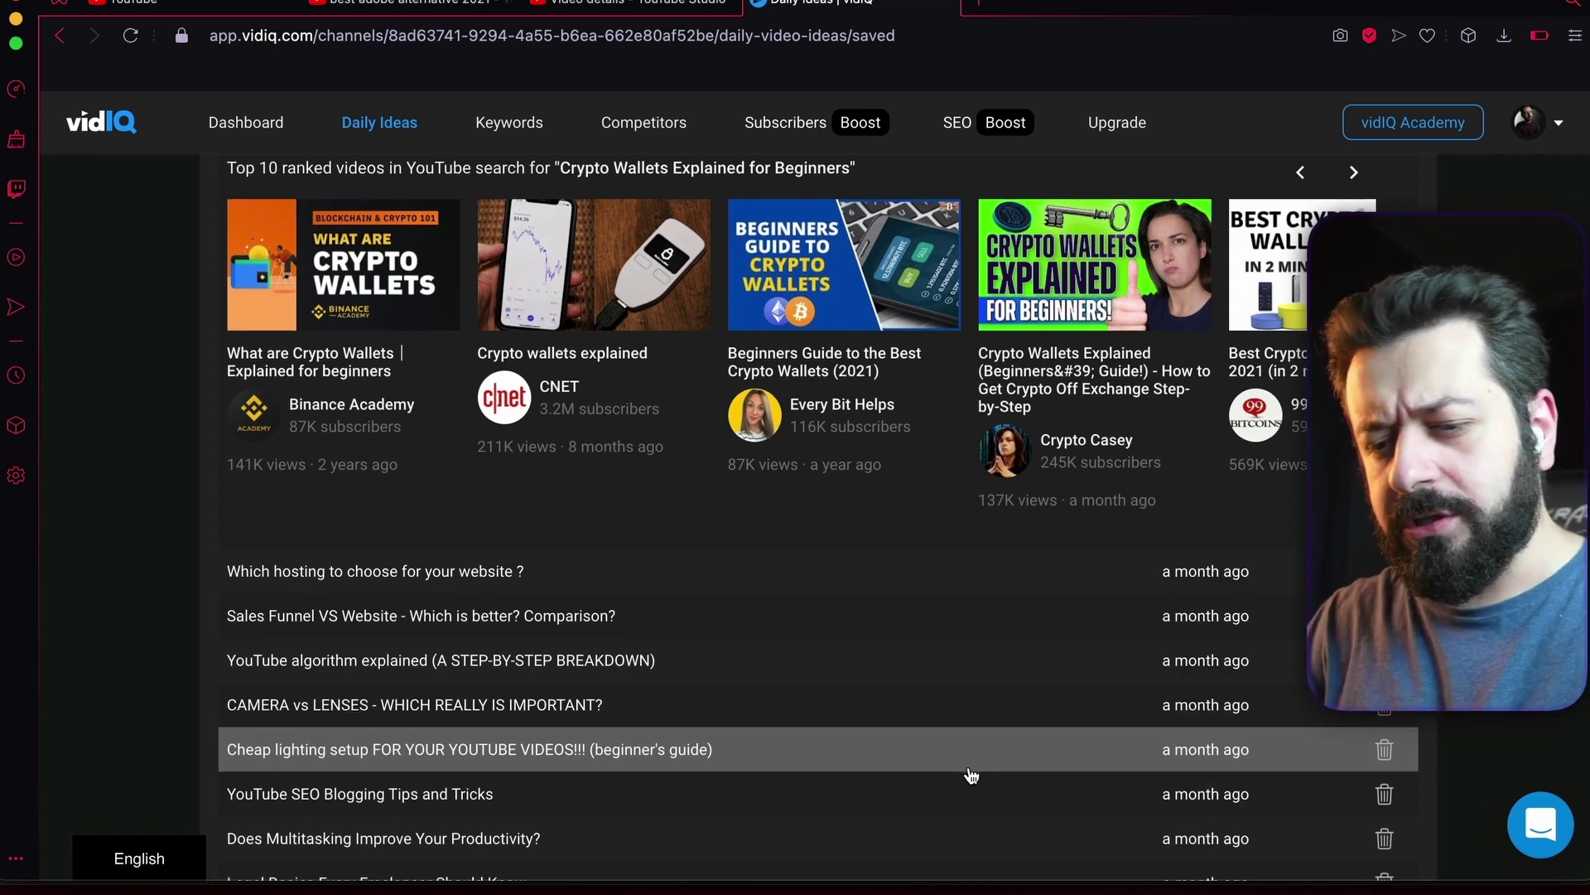
scroll(971, 774, "down", 3)
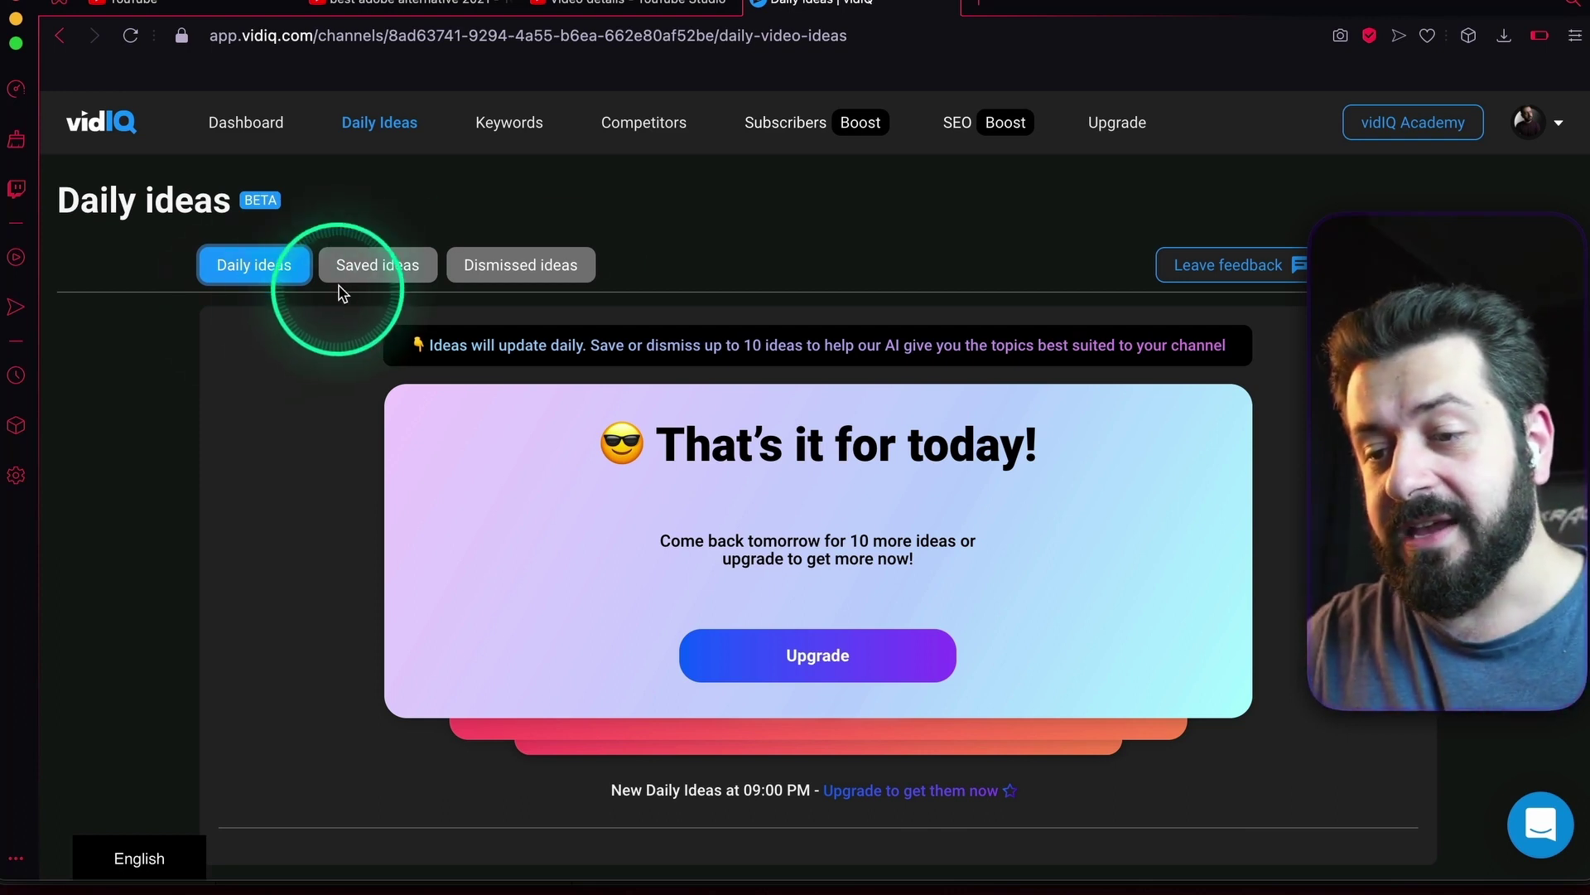
Return to the Saved ideas list and collapse the Crypto Wallets top videos panel.
left_click(348, 267)
scroll(605, 687, "down", 6)
left_click(605, 687)
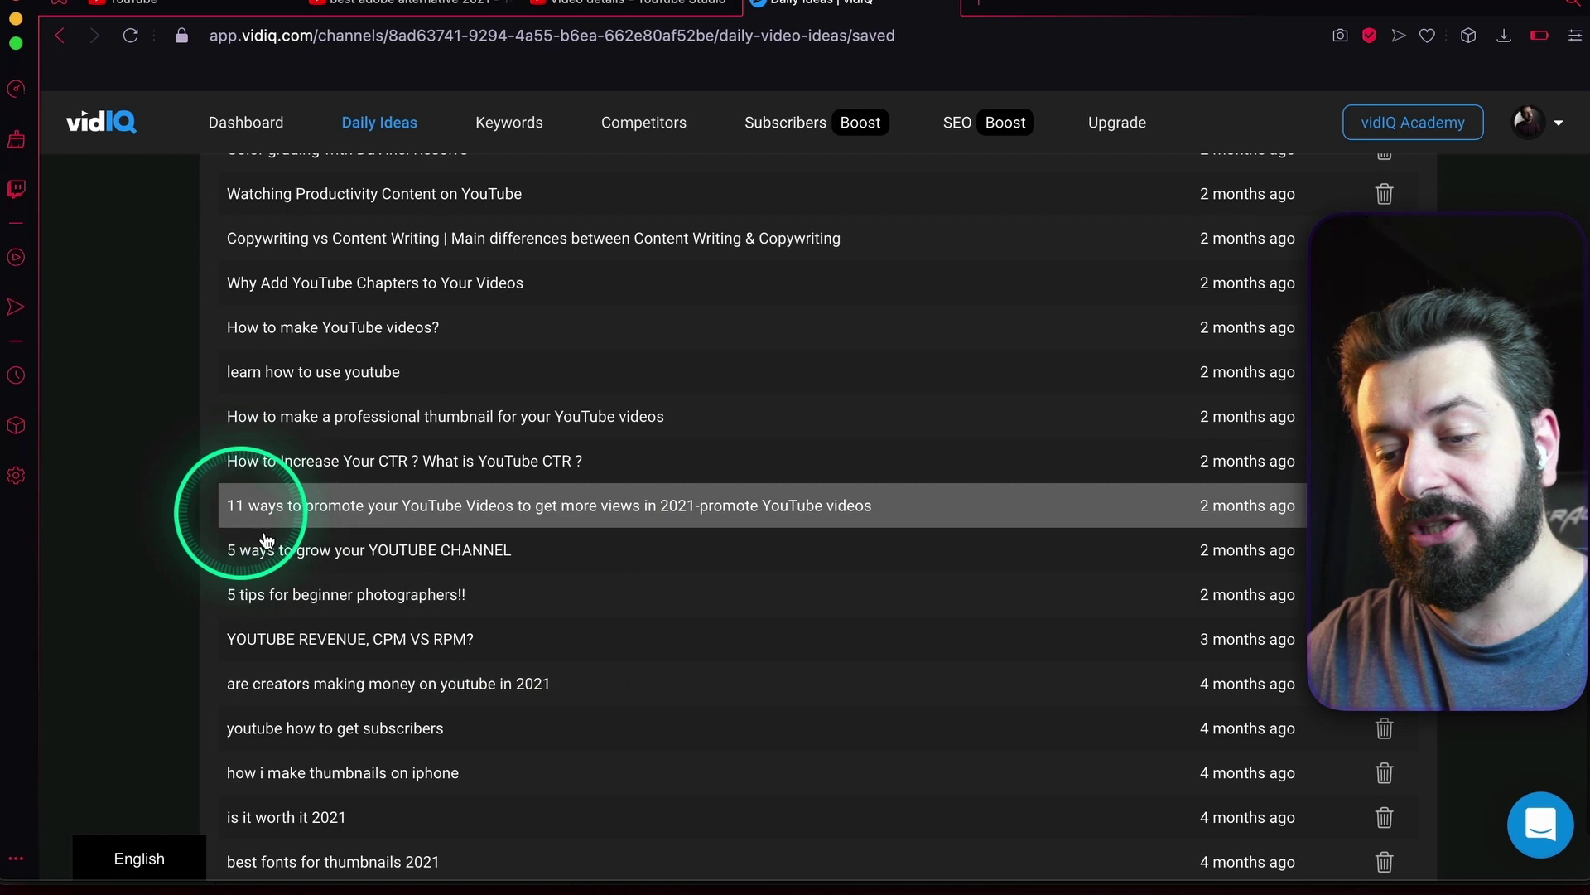
Expand '5 tips for beginner photographers!!' and scroll through its top 10 videos carousel.
left_click(351, 605)
scroll(546, 632, "down", 2)
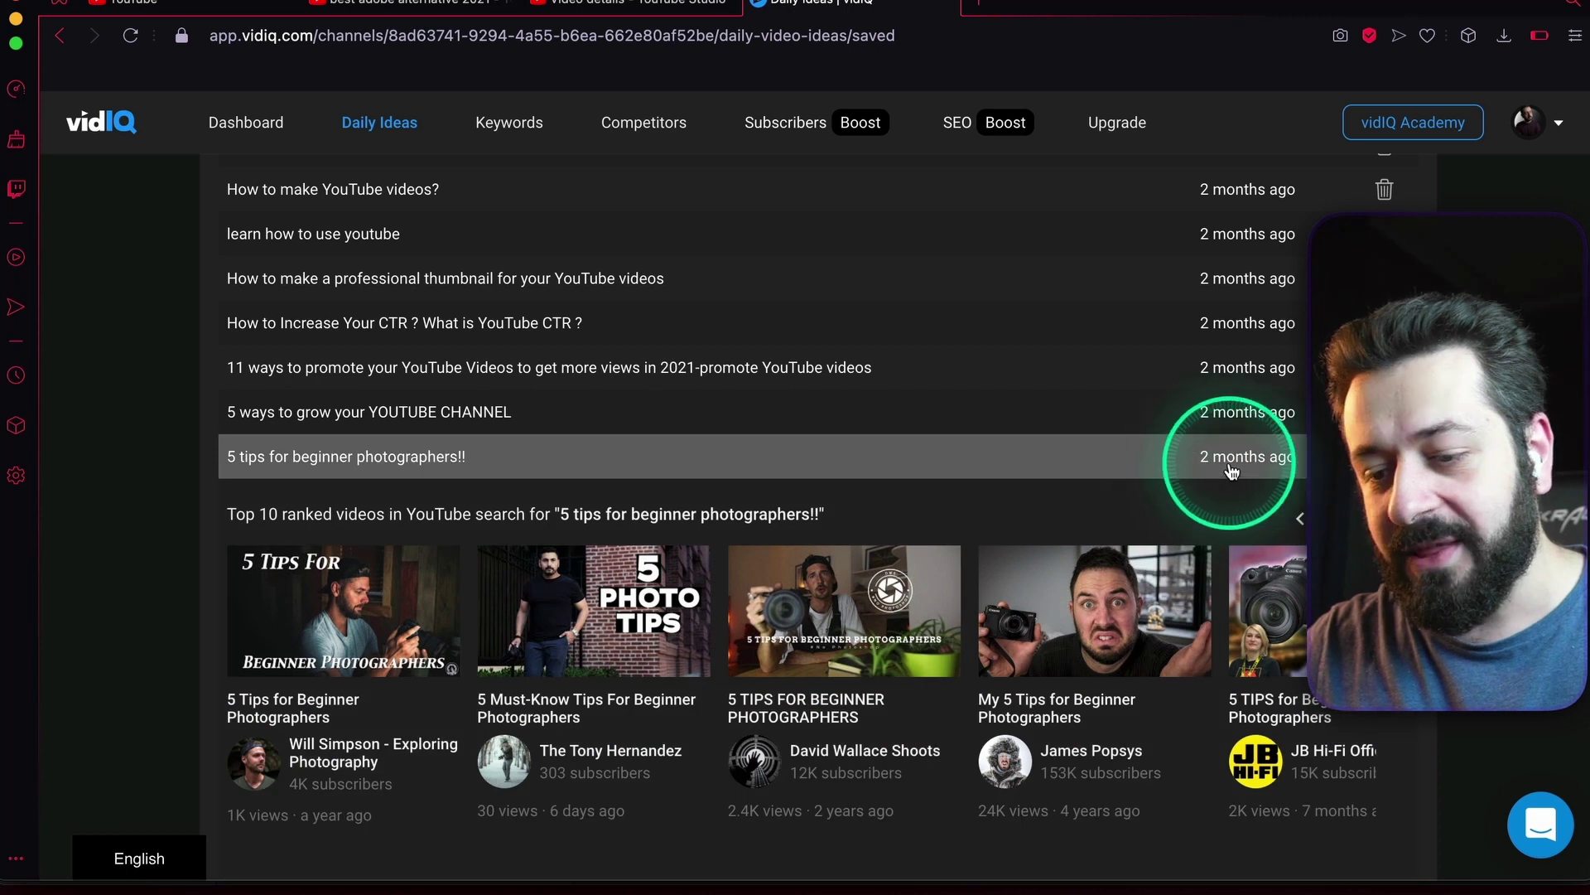
mouse_move(611, 630)
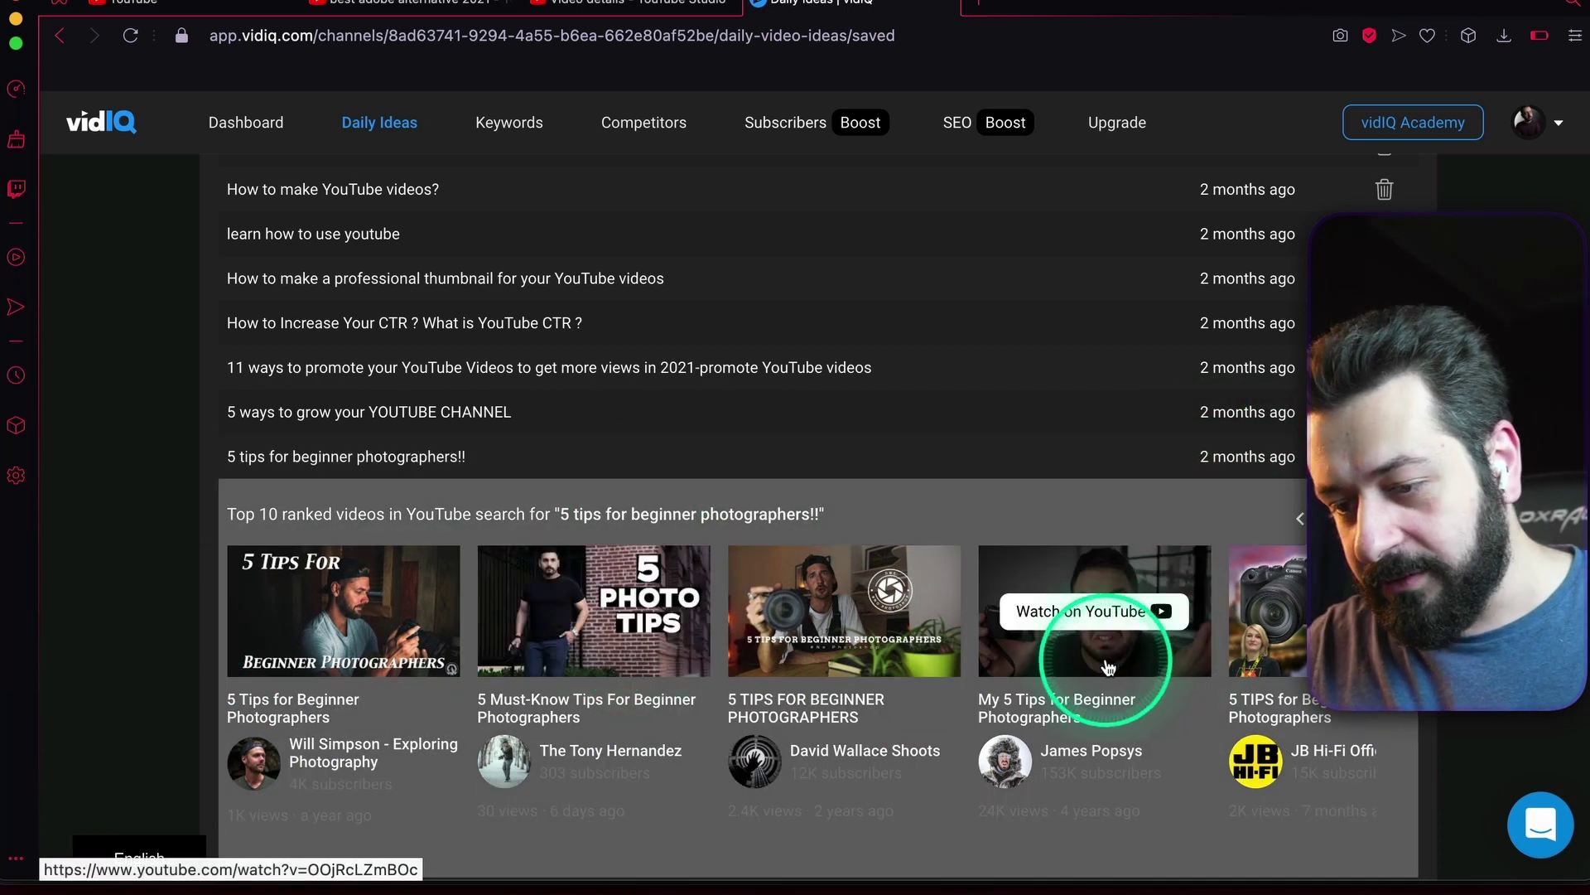
mouse_move(426, 581)
scroll(1280, 745, "right", 5)
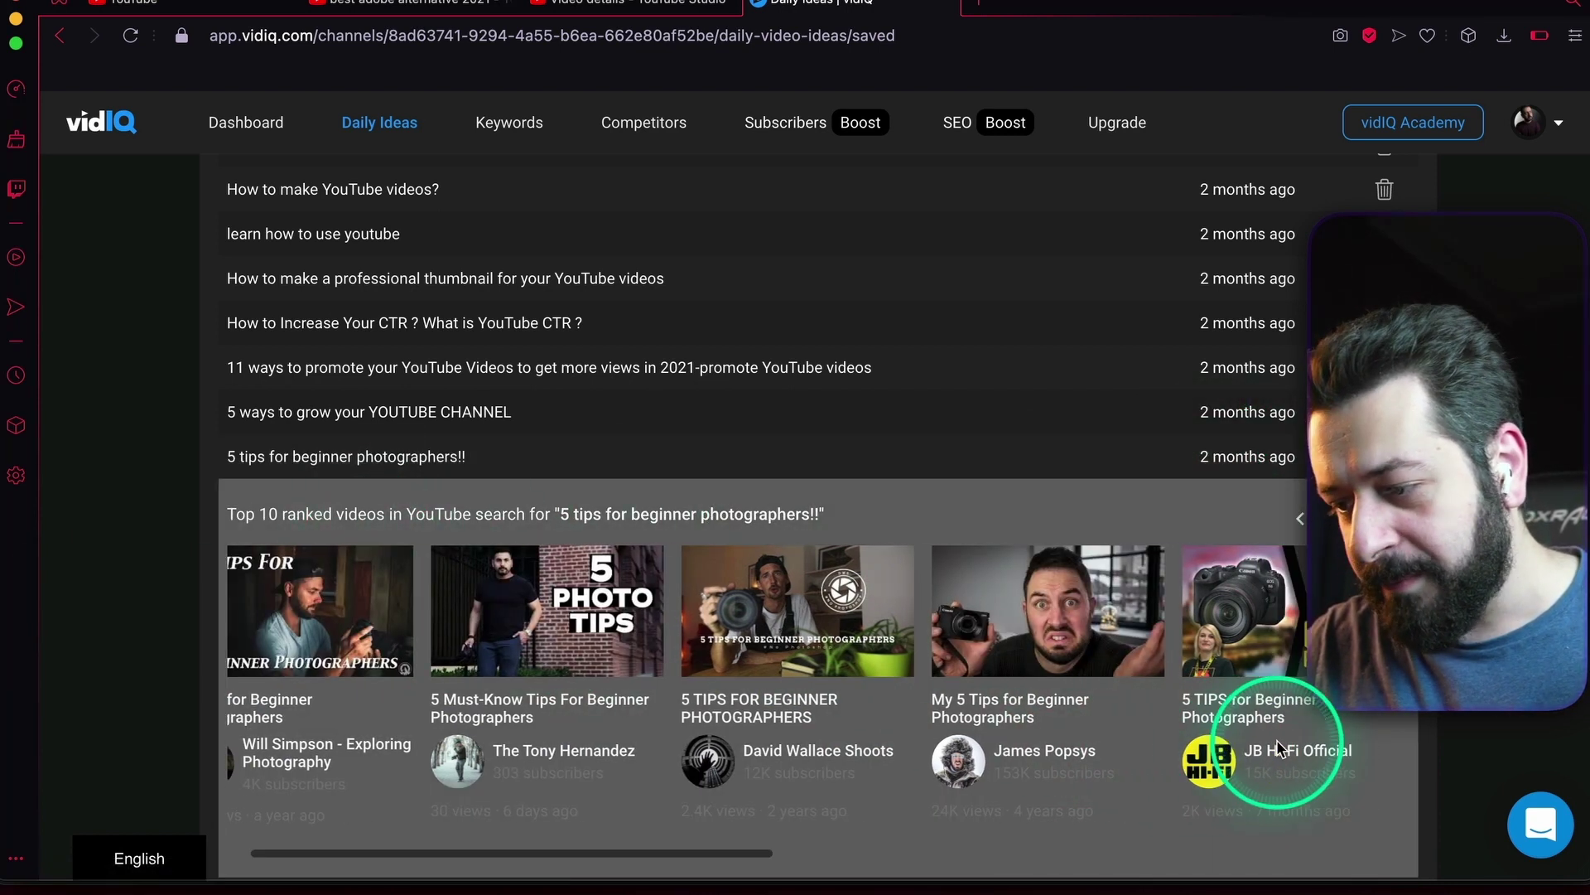
scroll(1278, 742, "right", 10)
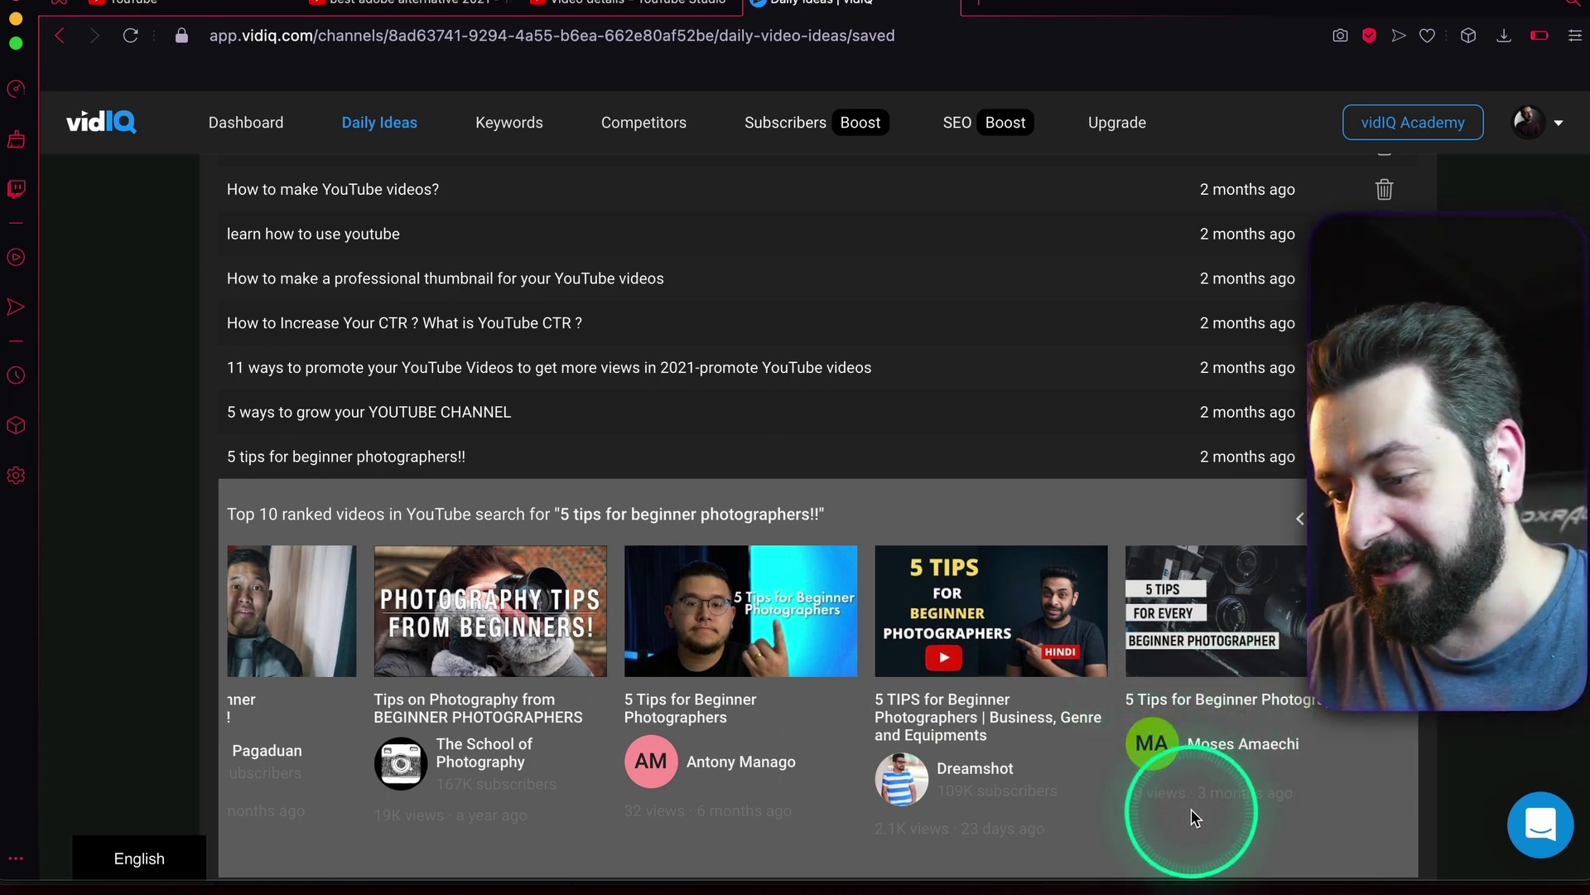
scroll(739, 723, "left", 10)
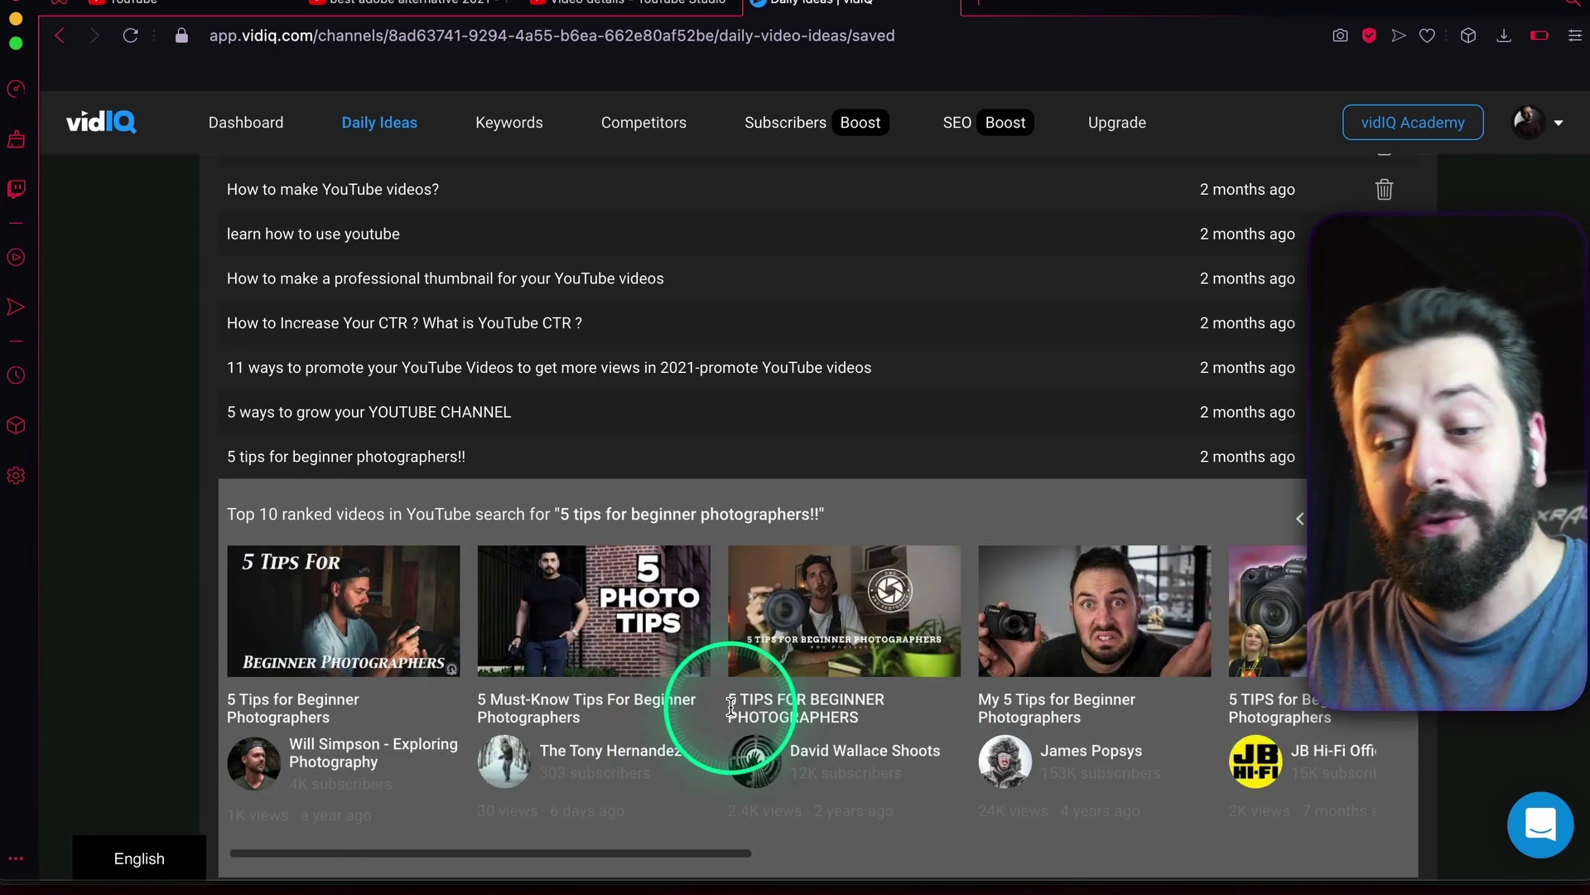
scroll(731, 709, "right", 10)
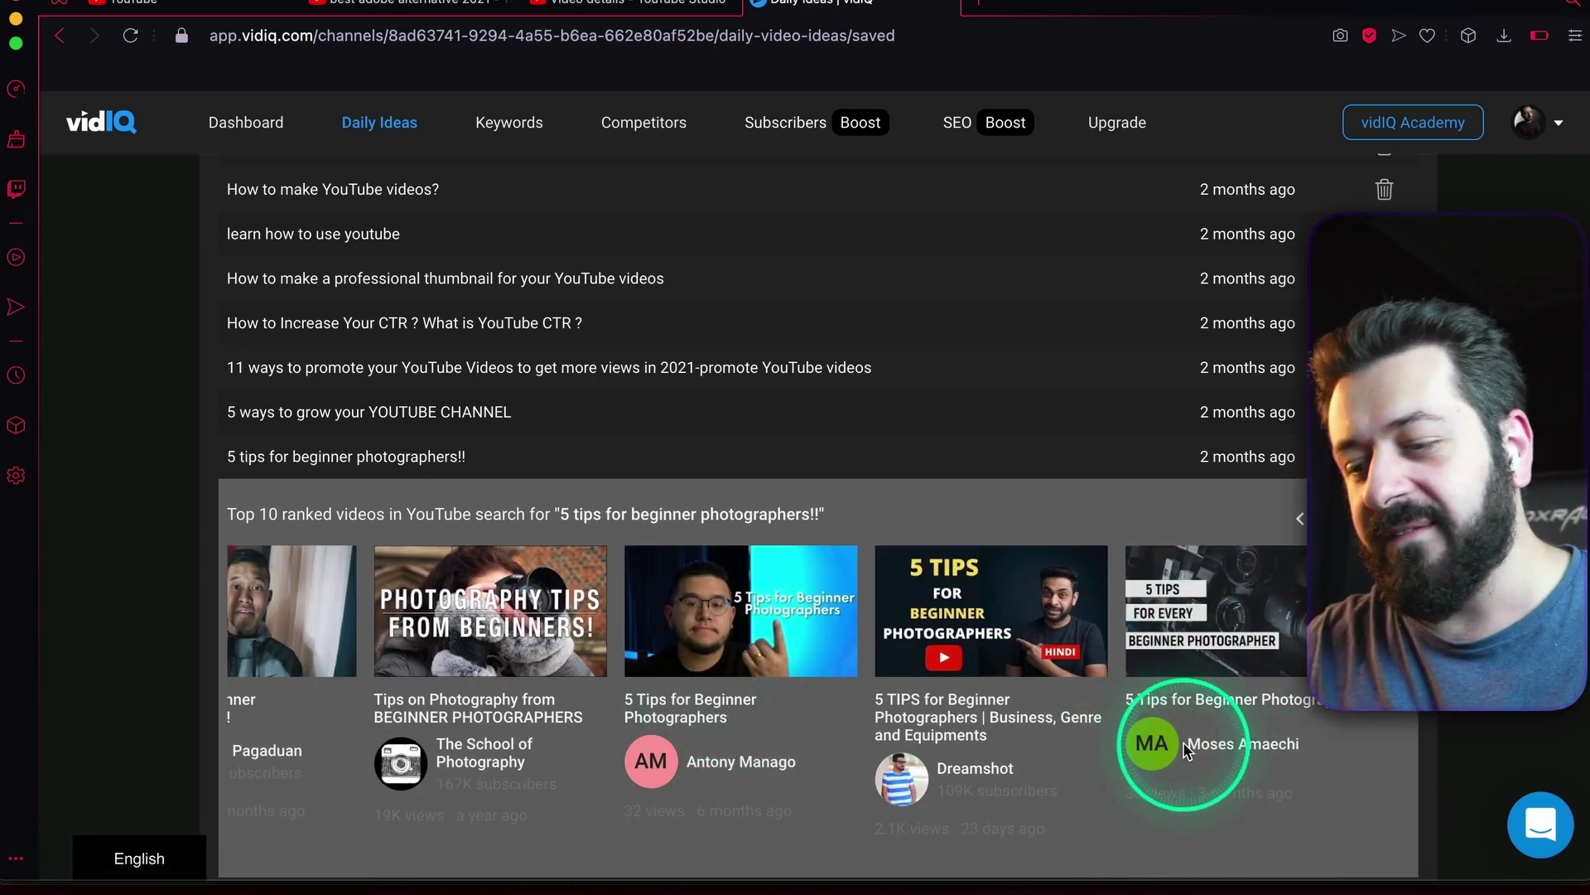
scroll(663, 687, "left", 10)
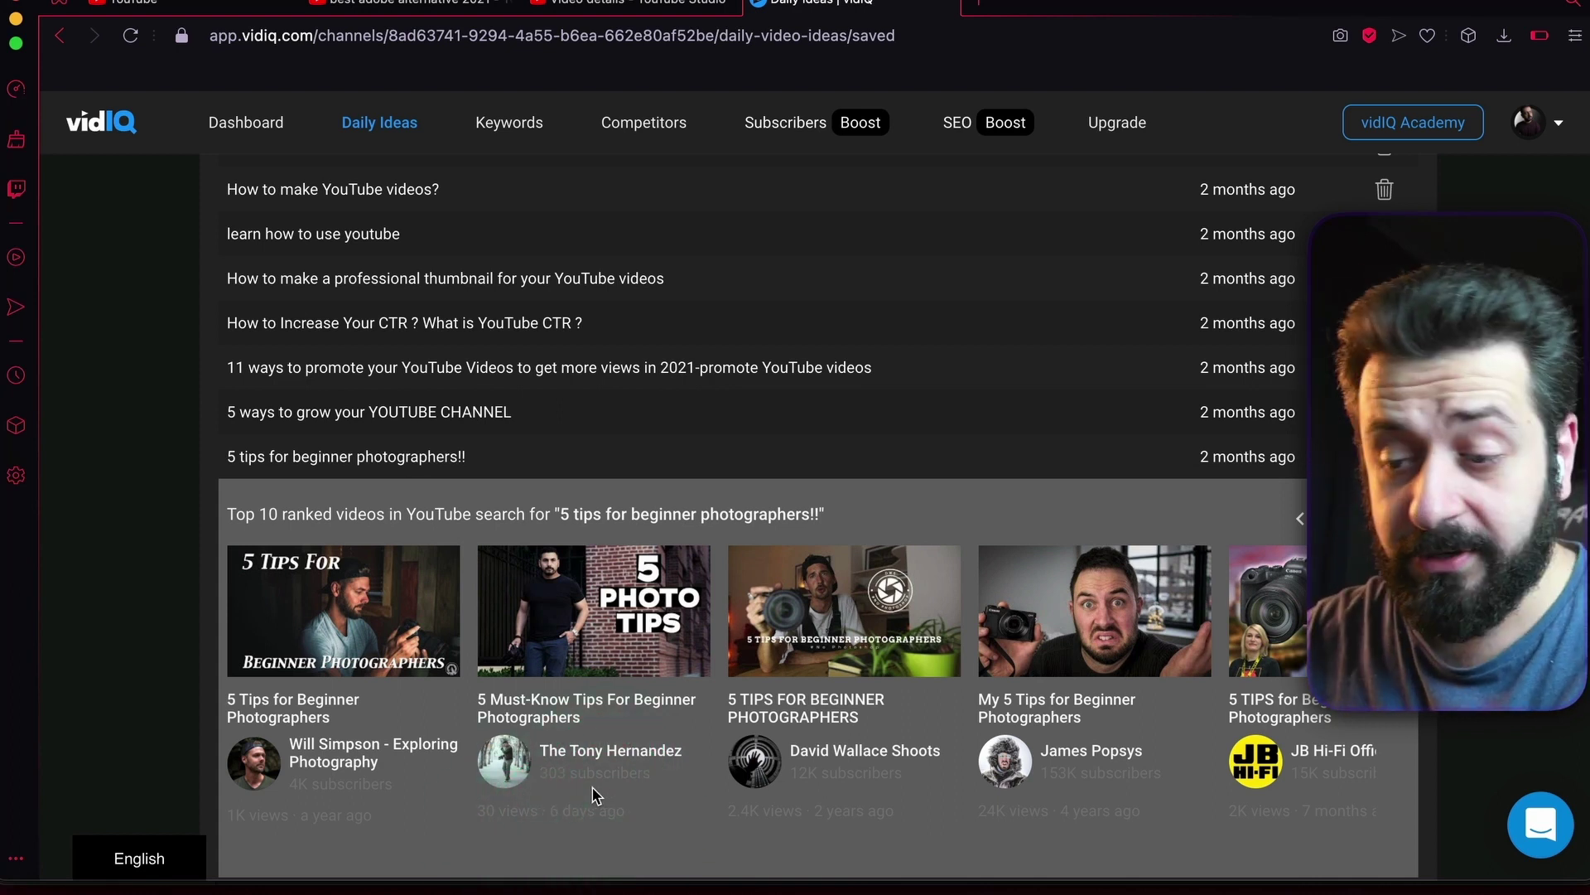
scroll(145, 611, "down", 2)
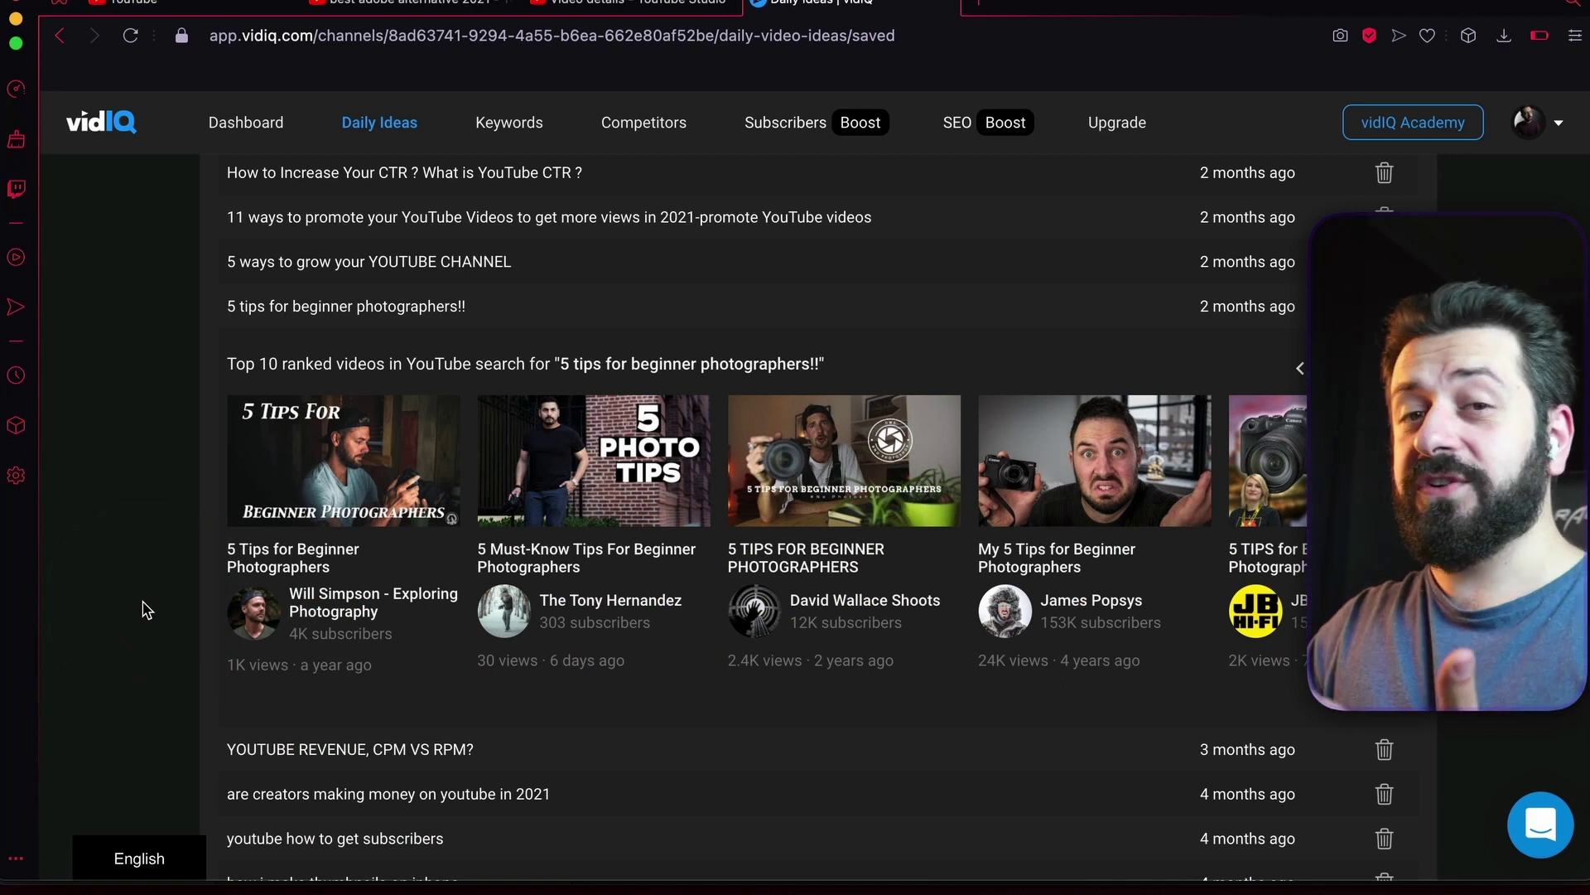